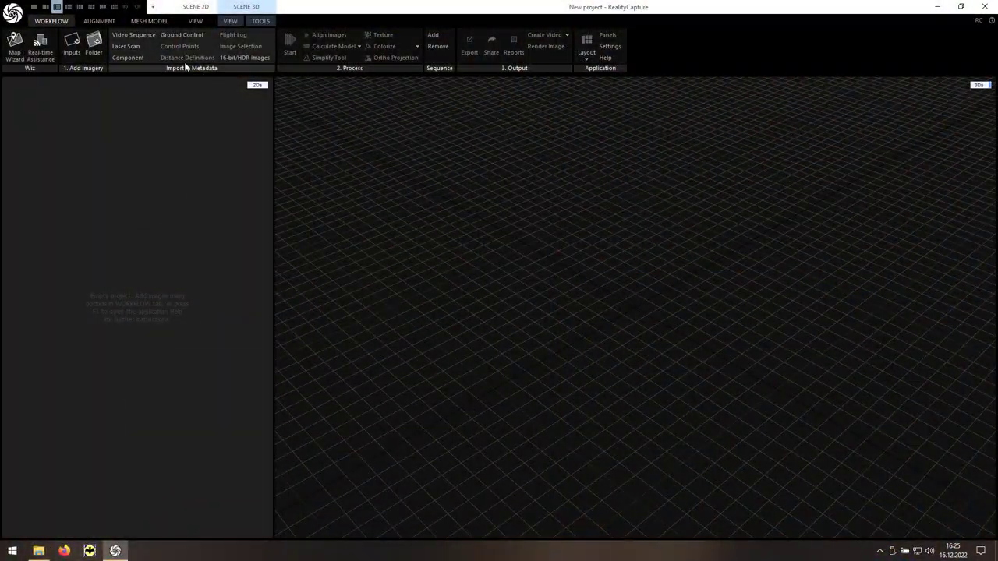
Import the face MP4 from the Scan folder as PNG frames at 0.25-second intervals.
{"action": "left_click", "coordinate": [145, 39]}
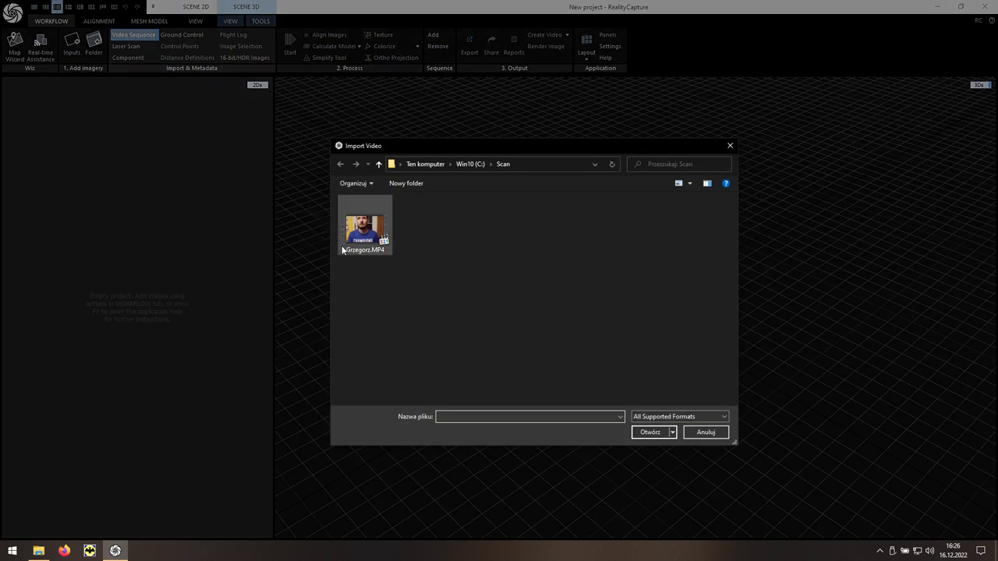
{"action": "left_click", "coordinate": [385, 248]}
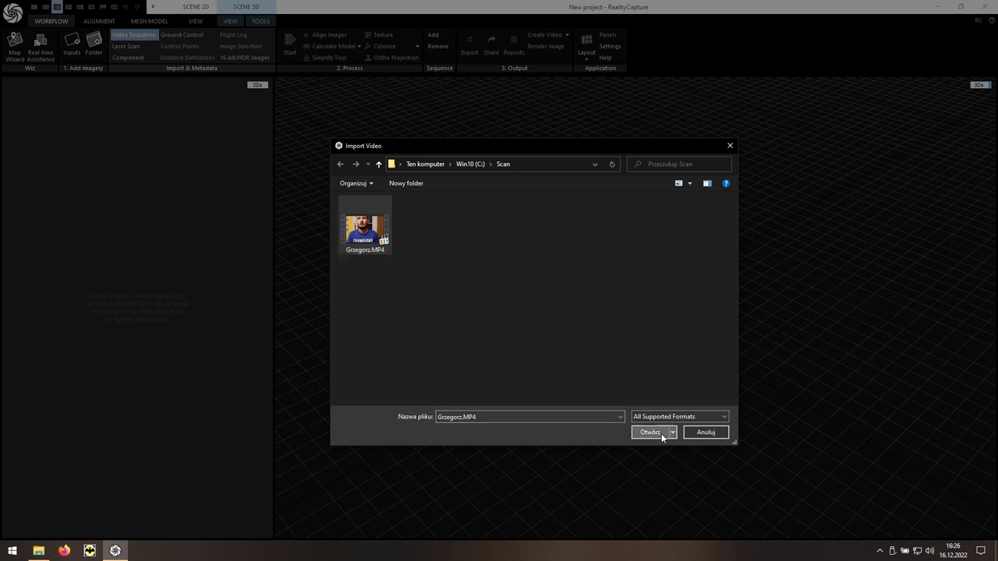
{"action": "left_click", "coordinate": [651, 433]}
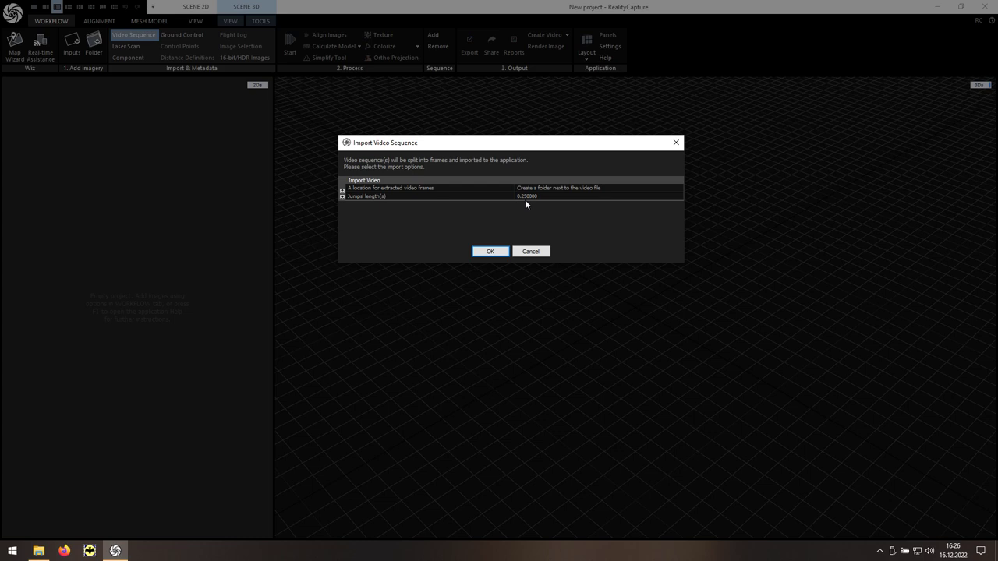
{"action": "left_click", "coordinate": [491, 251]}
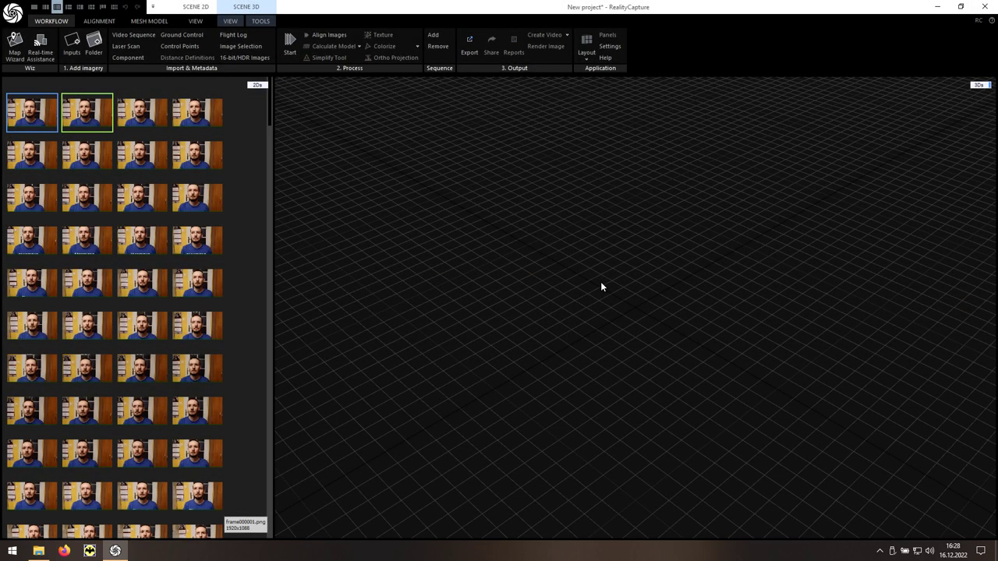
Run Align Images on all the imported face frames.
{"action": "left_click", "coordinate": [350, 40]}
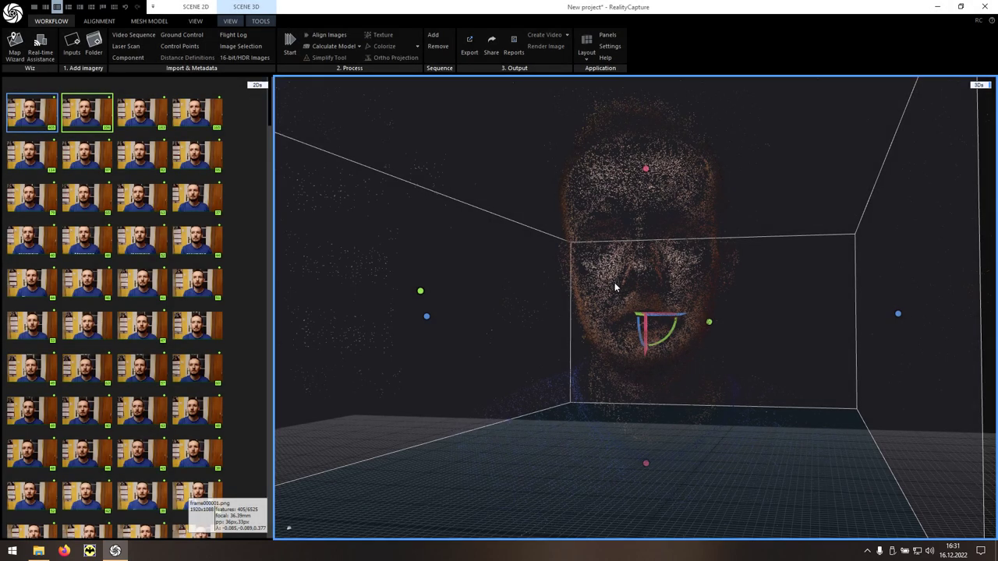
Enlarge the camera markers and preview the photo taken from one aligned camera.
{"action": "left_click_drag", "start_coordinate": [615, 282], "coordinate": [589, 291]}
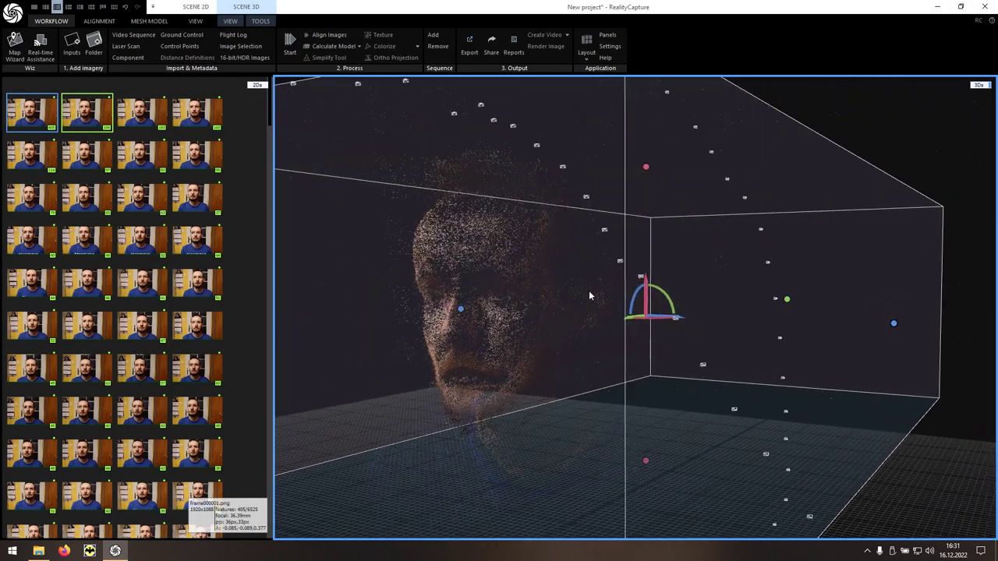
{"action": "scroll", "coordinate": [590, 296], "scroll_direction": "down", "scroll_amount": 3}
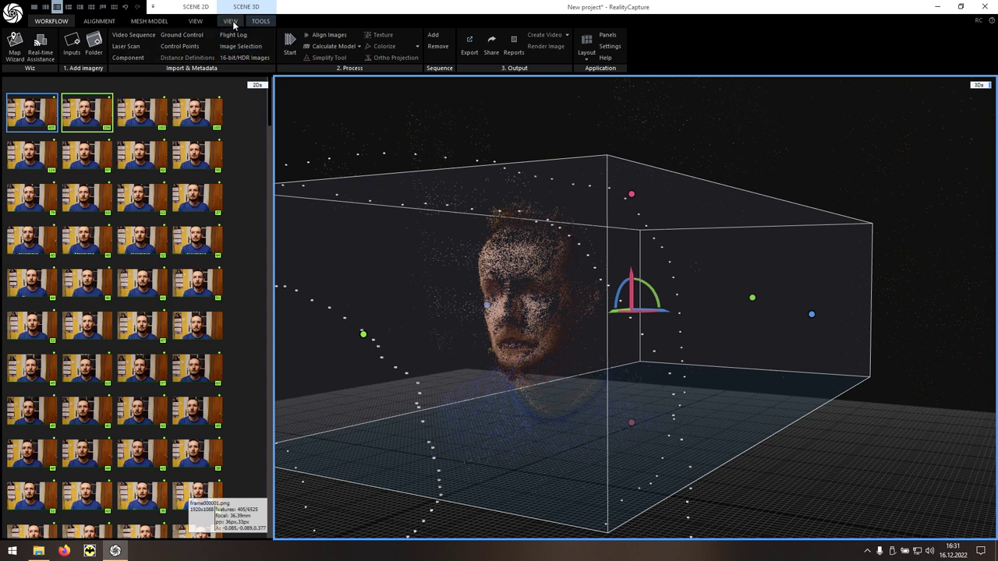
{"action": "left_click", "coordinate": [231, 21]}
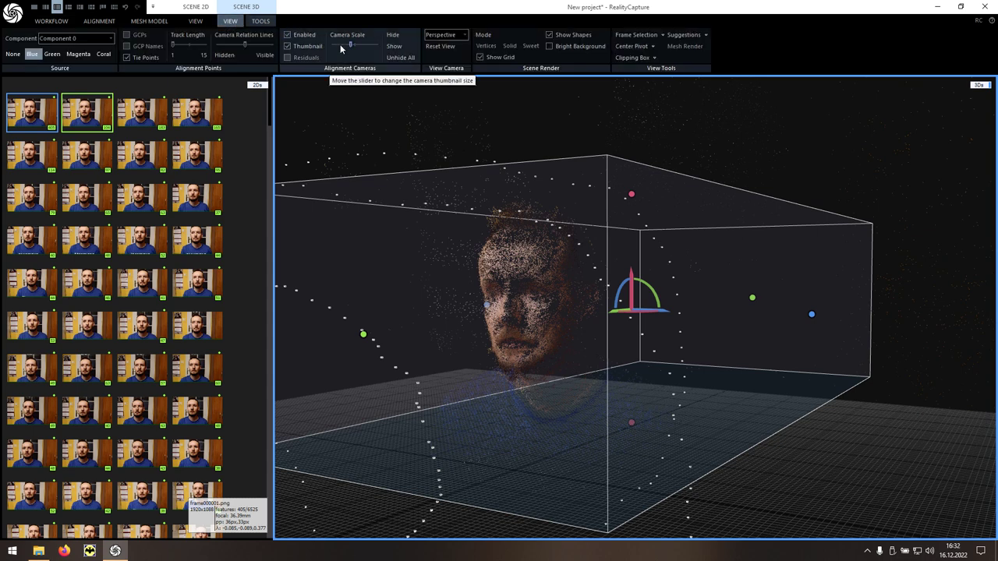
{"action": "left_click_drag", "start_coordinate": [356, 49], "coordinate": [368, 52]}
{"action": "left_click_drag", "start_coordinate": [448, 233], "coordinate": [481, 286]}
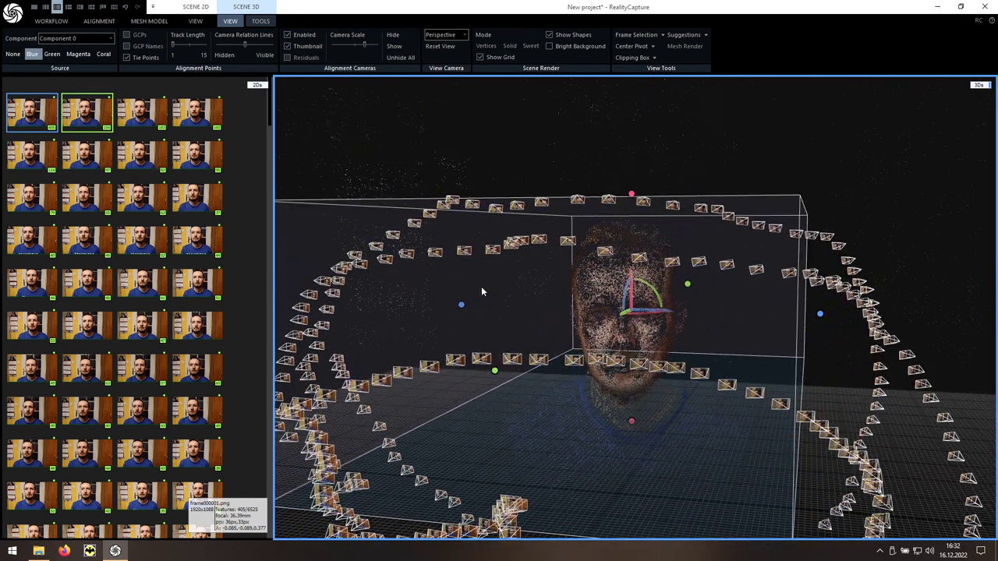
{"action": "left_click_drag", "start_coordinate": [568, 335], "coordinate": [578, 319]}
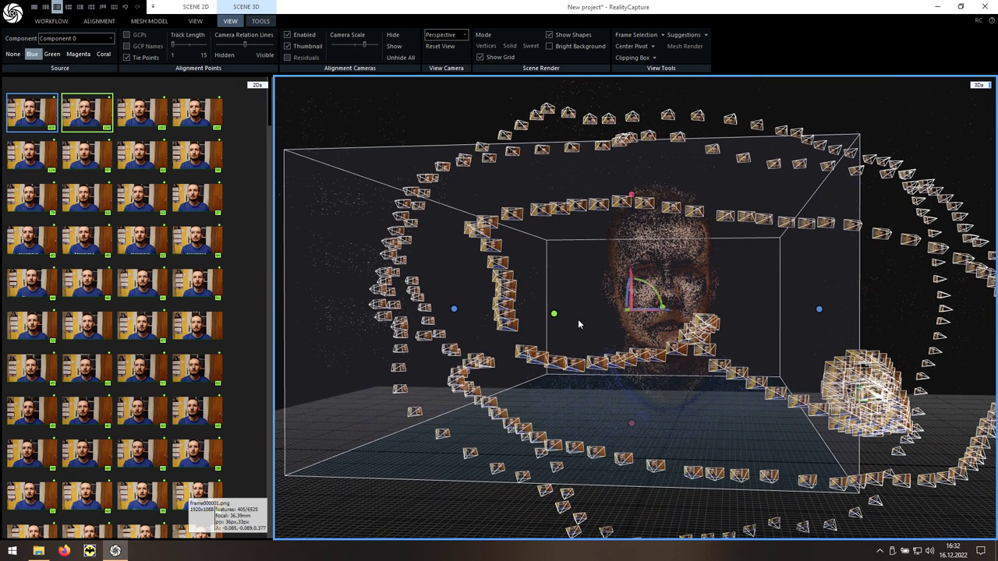
{"action": "double_click", "coordinate": [624, 204]}
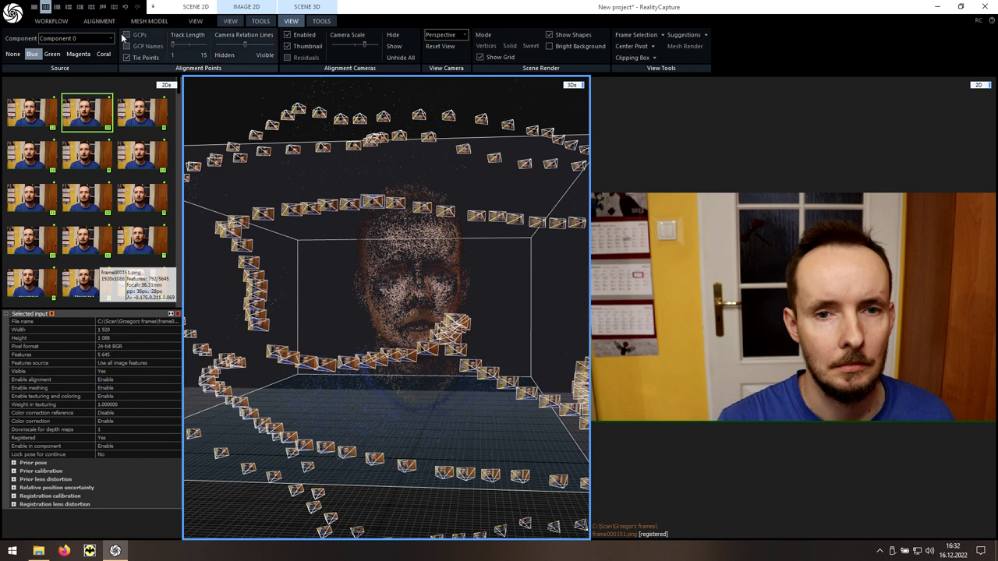
{"action": "left_click", "coordinate": [57, 8]}
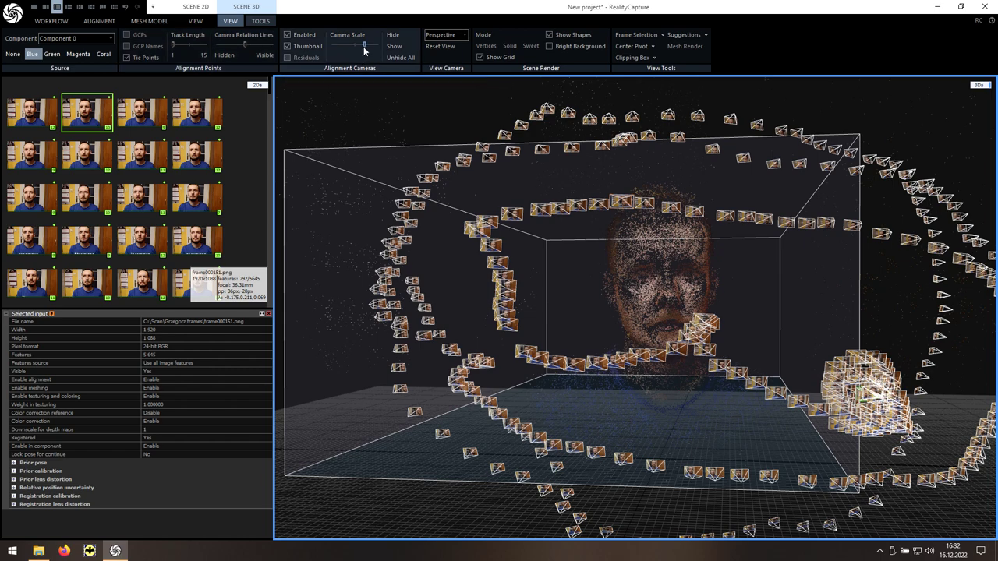
Shrink the camera markers back to dots and make the reconstruction box editable.
{"action": "left_click_drag", "start_coordinate": [362, 46], "coordinate": [352, 47]}
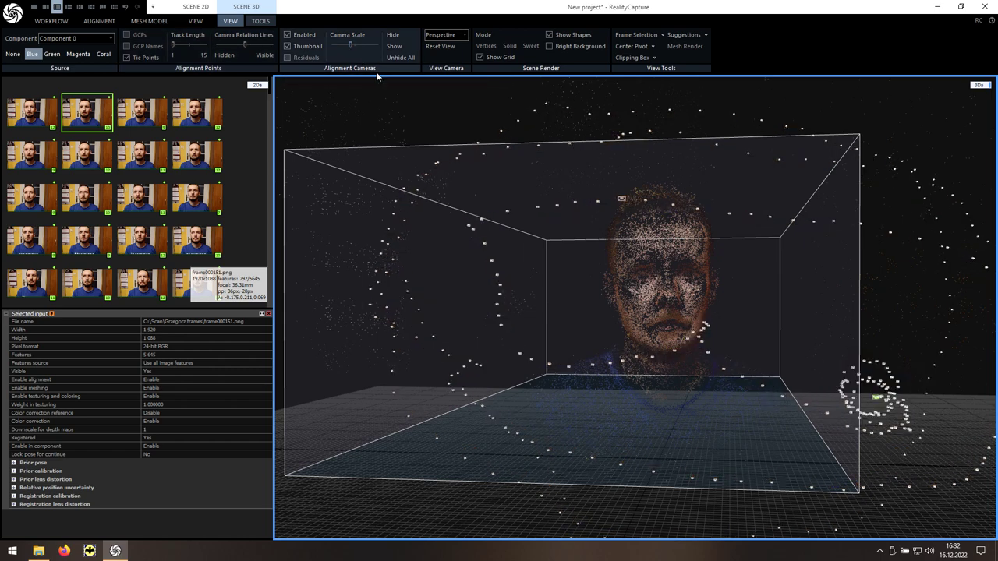
{"action": "mouse_move", "coordinate": [605, 268]}
{"action": "left_mouse_down"}
{"action": "mouse_move", "coordinate": [568, 288]}
{"action": "mouse_move", "coordinate": [721, 316]}
{"action": "mouse_move", "coordinate": [825, 375]}
{"action": "left_mouse_up"}
{"action": "left_click", "coordinate": [866, 425]}
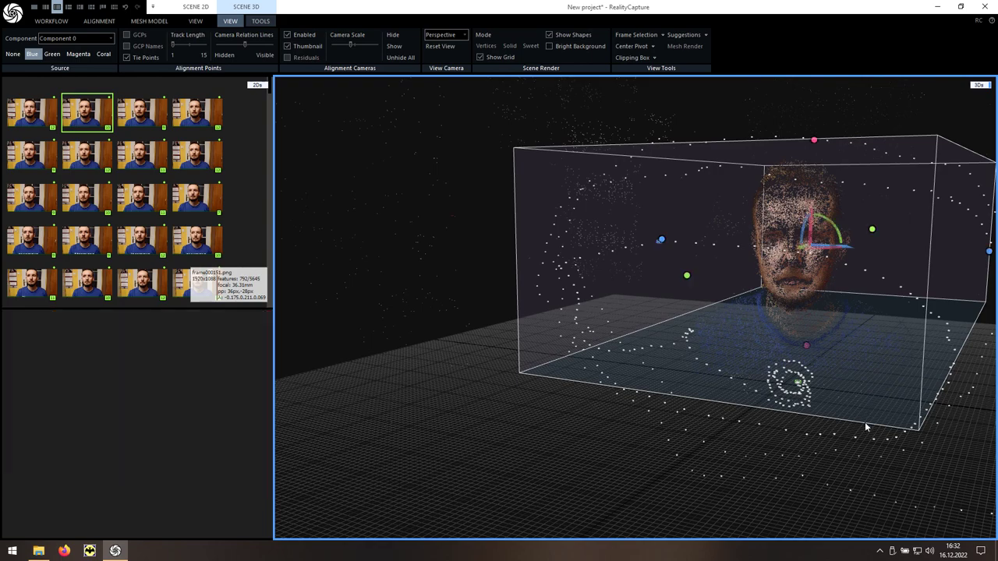
Move the reconstruction box left and pull its right side in close to the face.
{"action": "mouse_move", "coordinate": [863, 418]}
{"action": "left_mouse_down"}
{"action": "mouse_move", "coordinate": [821, 344]}
{"action": "mouse_move", "coordinate": [744, 348]}
{"action": "left_mouse_up"}
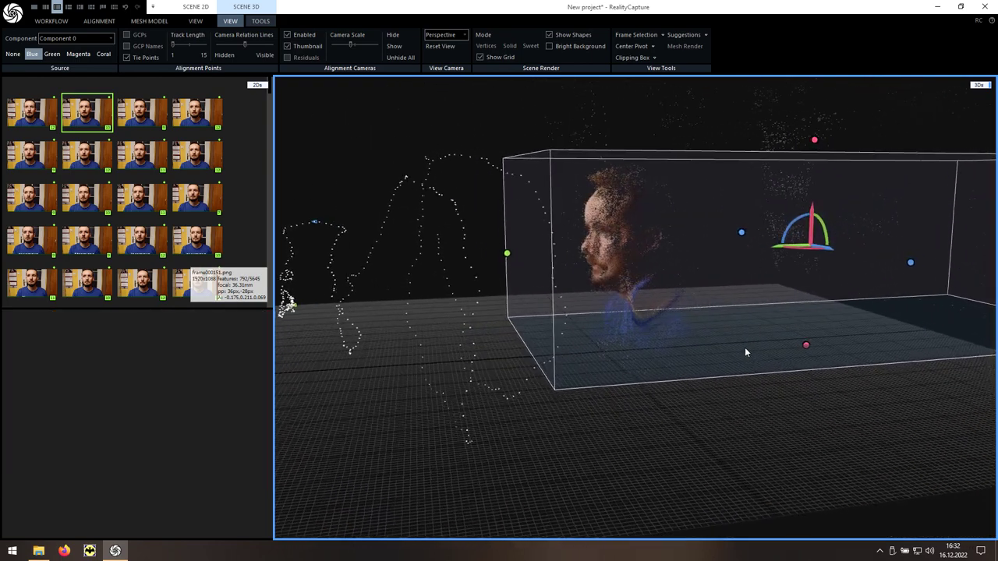
{"action": "left_click_drag", "start_coordinate": [776, 248], "coordinate": [582, 251]}
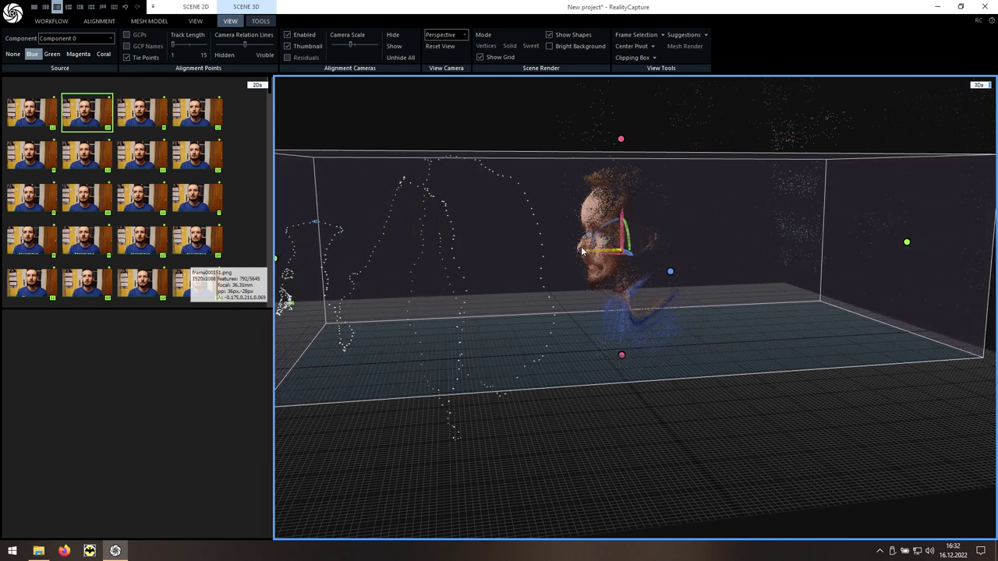
{"action": "left_click_drag", "start_coordinate": [905, 243], "coordinate": [621, 262]}
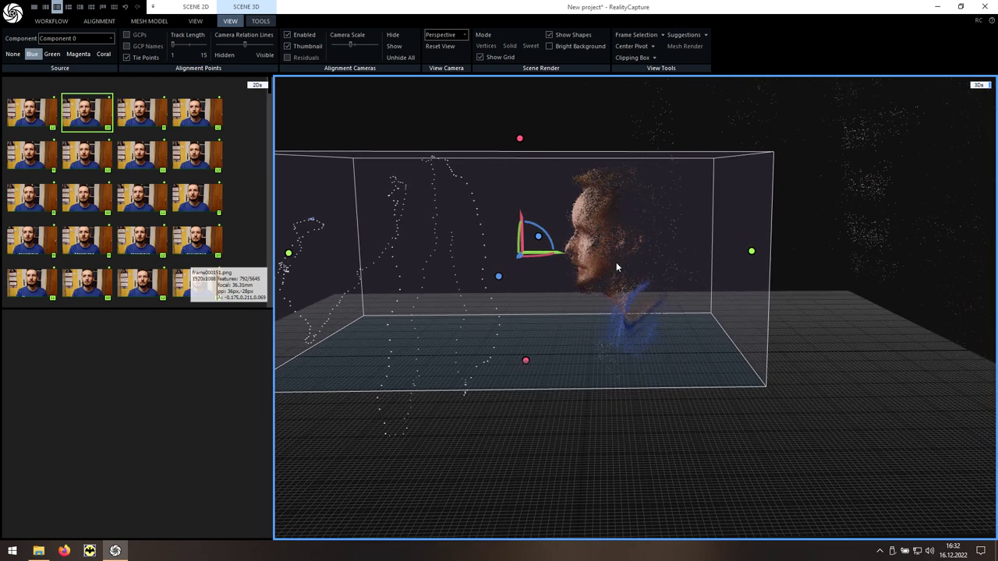
{"action": "left_click_drag", "start_coordinate": [749, 255], "coordinate": [707, 254]}
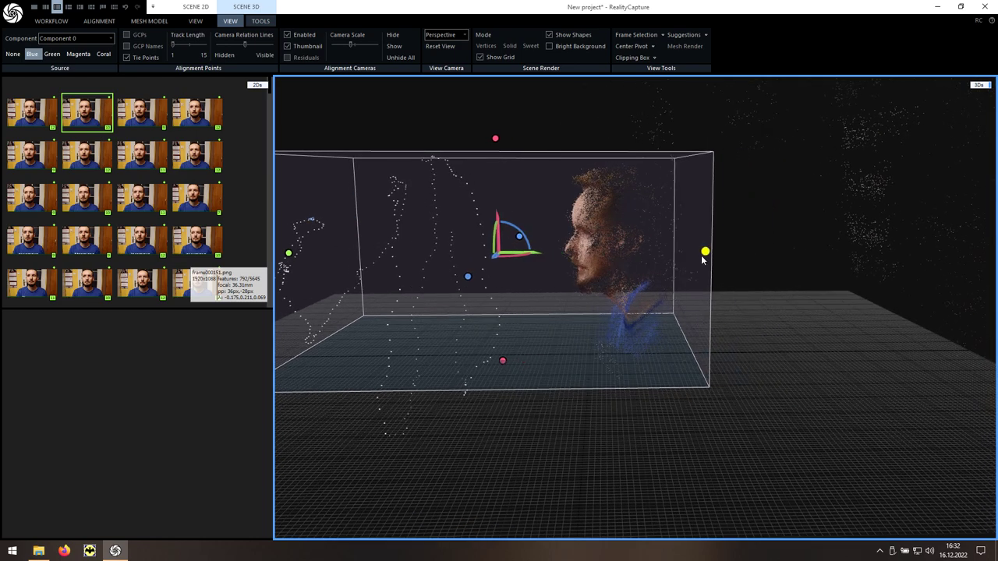
{"action": "left_click_drag", "start_coordinate": [632, 265], "coordinate": [630, 263]}
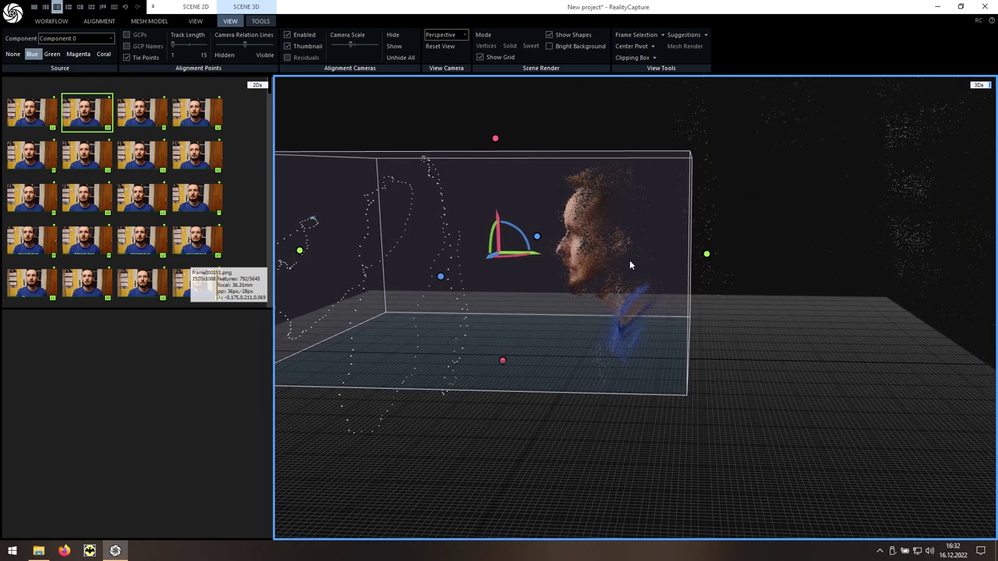
{"action": "left_click_drag", "start_coordinate": [705, 259], "coordinate": [687, 256]}
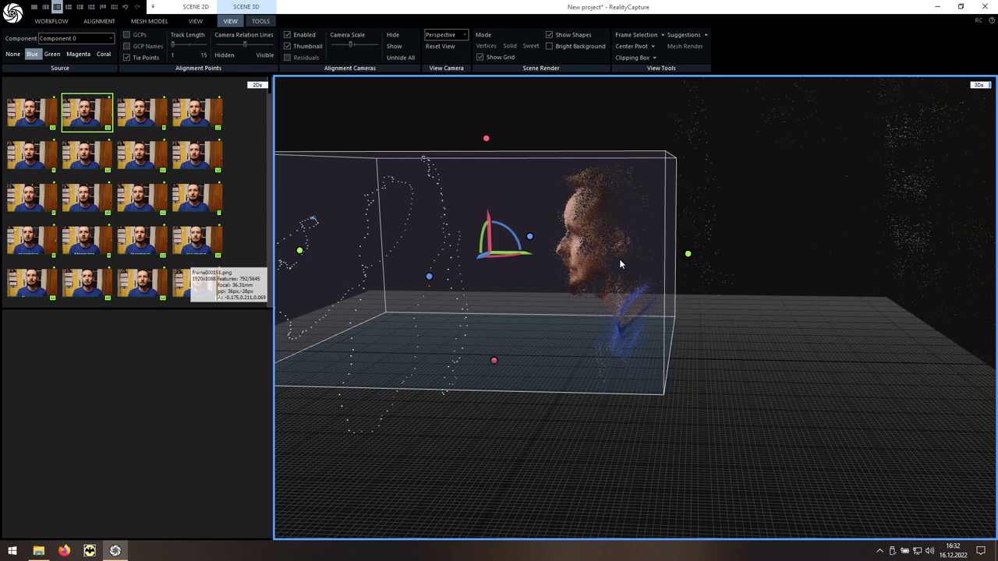
{"action": "left_click_drag", "start_coordinate": [554, 259], "coordinate": [562, 259]}
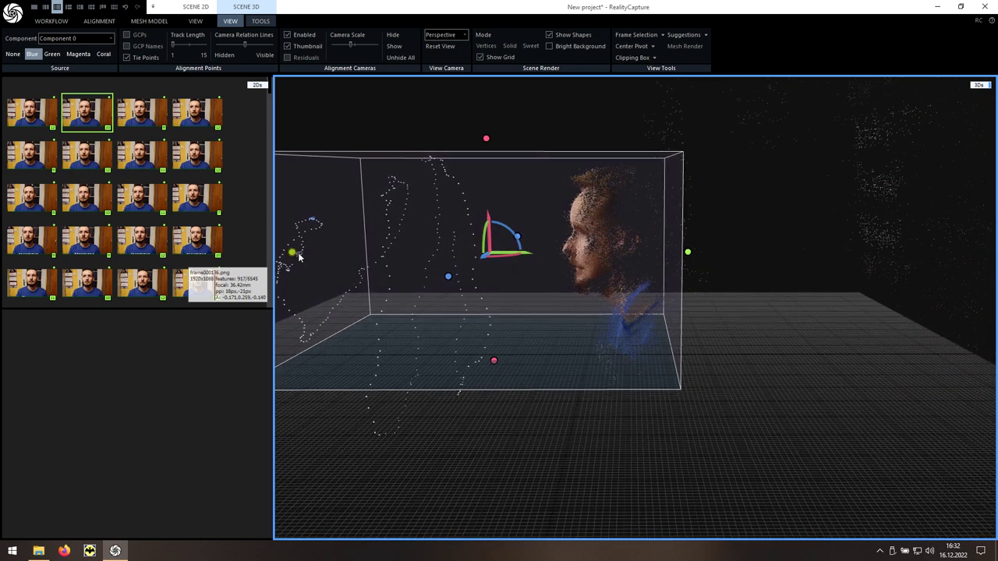
Tighten the box's left side and raise its bottom to fit the head's point cloud.
{"action": "left_click_drag", "start_coordinate": [295, 254], "coordinate": [512, 257]}
{"action": "left_click_drag", "start_coordinate": [578, 274], "coordinate": [594, 274]}
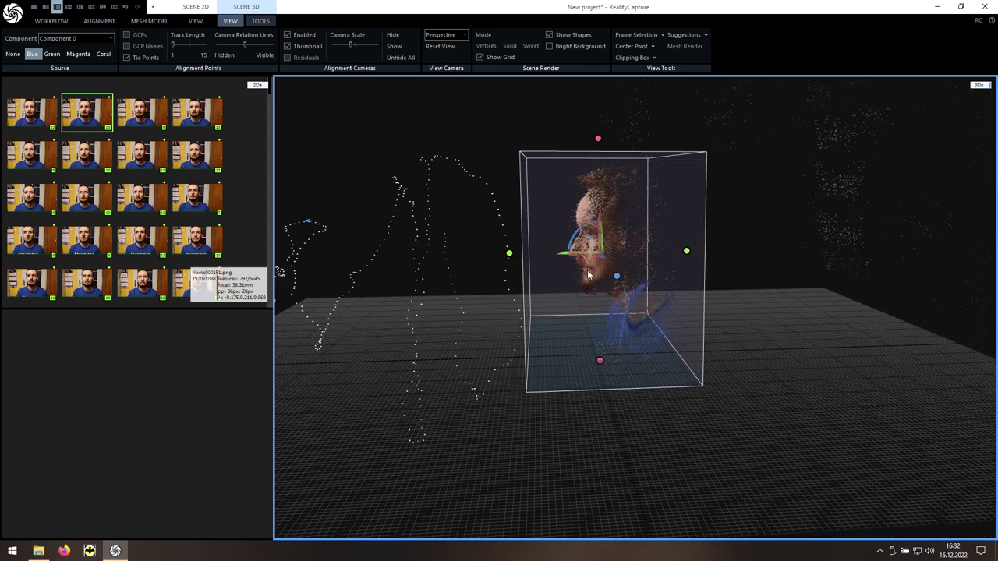
{"action": "left_click_drag", "start_coordinate": [509, 254], "coordinate": [532, 256]}
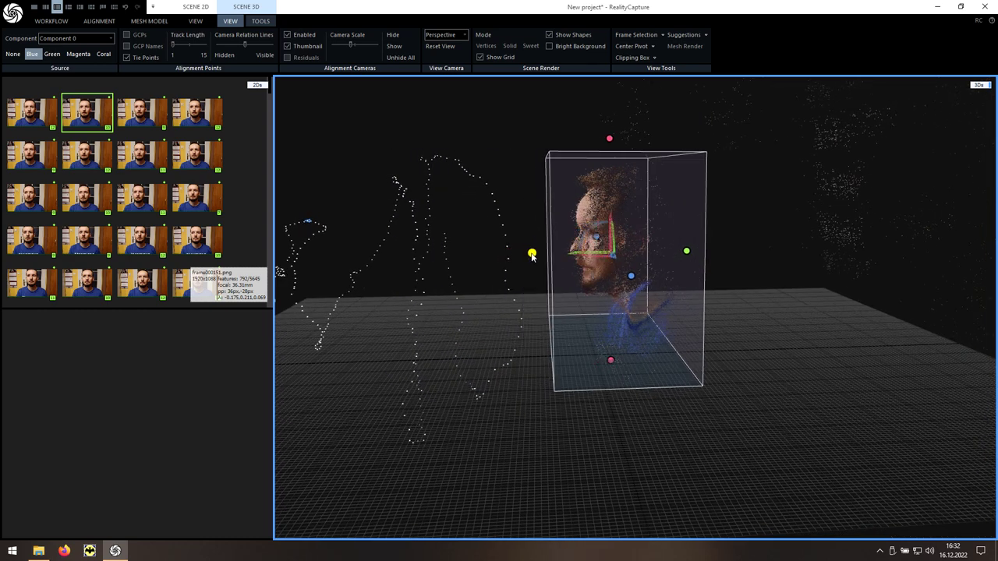
{"action": "mouse_move", "coordinate": [612, 362]}
{"action": "left_mouse_down"}
{"action": "mouse_move", "coordinate": [591, 292]}
{"action": "mouse_move", "coordinate": [589, 313]}
{"action": "mouse_move", "coordinate": [753, 314]}
{"action": "left_mouse_up"}
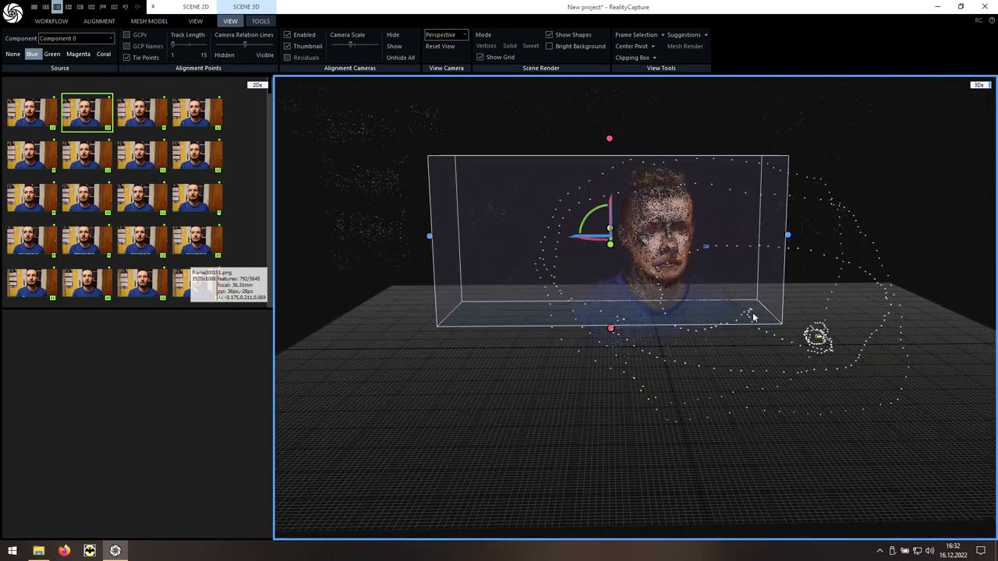
{"action": "left_click_drag", "start_coordinate": [787, 236], "coordinate": [734, 235]}
{"action": "left_click_drag", "start_coordinate": [681, 266], "coordinate": [652, 286]}
{"action": "left_click_drag", "start_coordinate": [439, 238], "coordinate": [589, 250]}
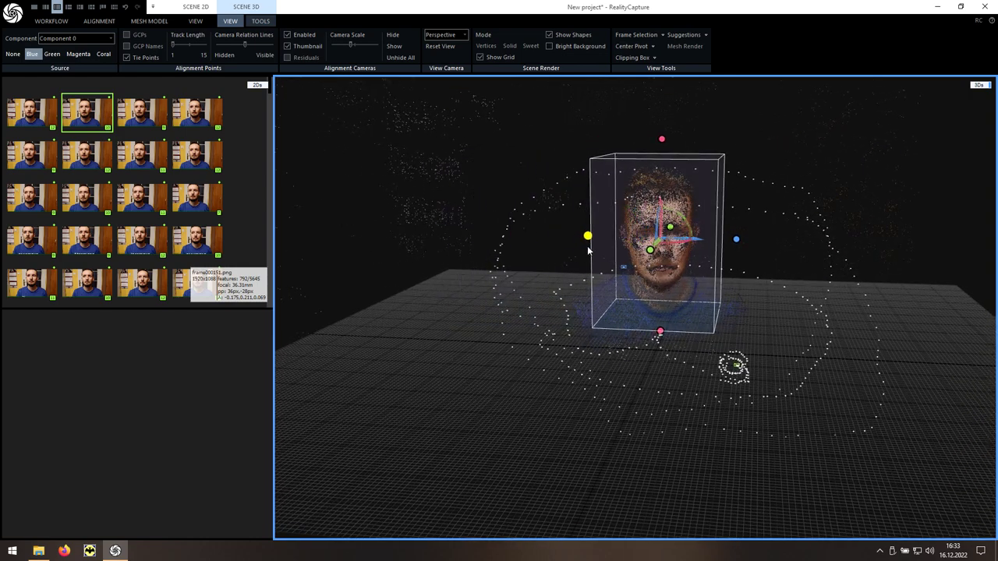
{"action": "mouse_move", "coordinate": [661, 278]}
{"action": "left_mouse_down"}
{"action": "mouse_move", "coordinate": [680, 281]}
{"action": "mouse_move", "coordinate": [593, 278]}
{"action": "mouse_move", "coordinate": [629, 258]}
{"action": "left_mouse_up"}
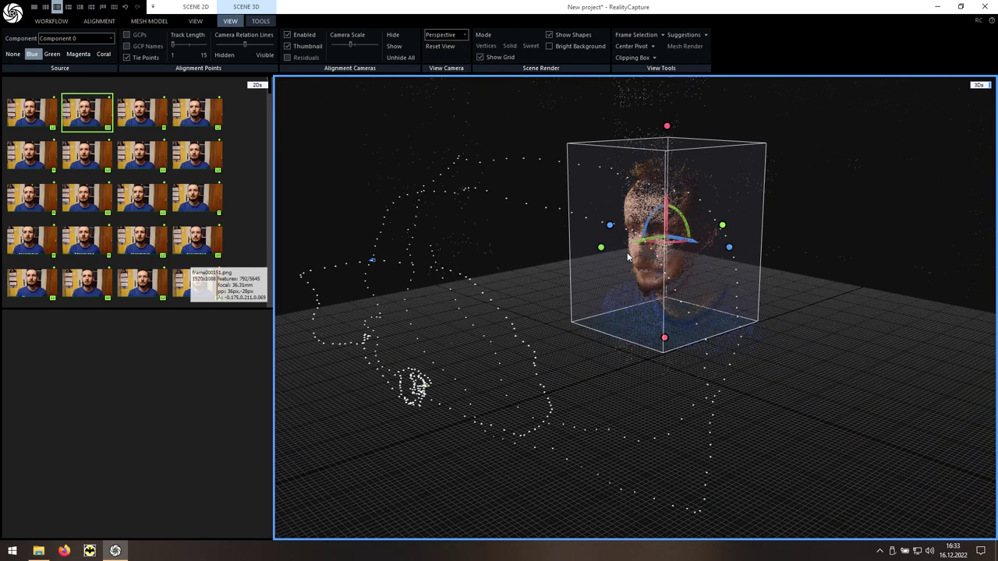
{"action": "scroll", "coordinate": [629, 257], "scroll_direction": "up", "scroll_amount": 2}
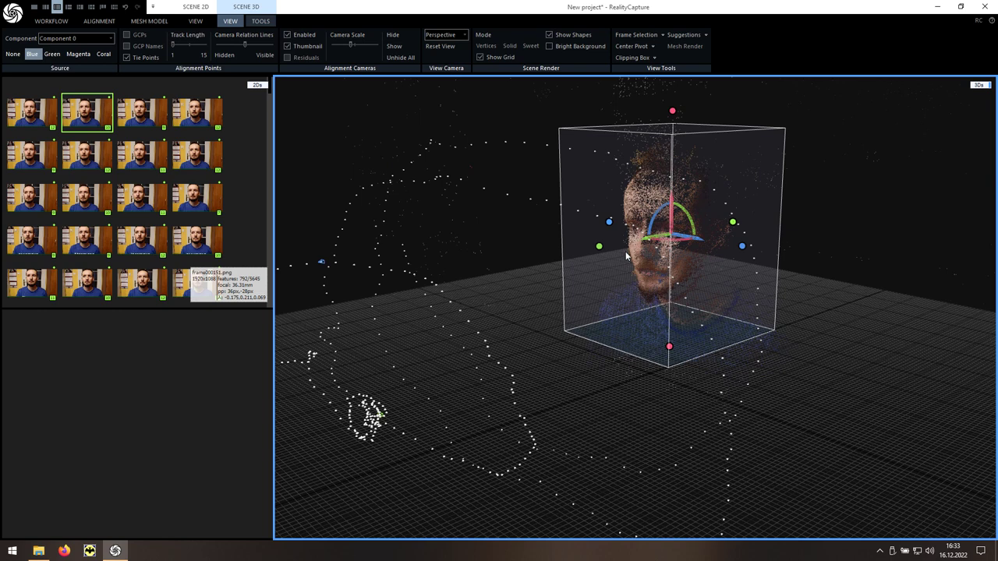
Run Calculate Model at Normal Detail to build a solid mesh of the head.
{"action": "left_click", "coordinate": [51, 21]}
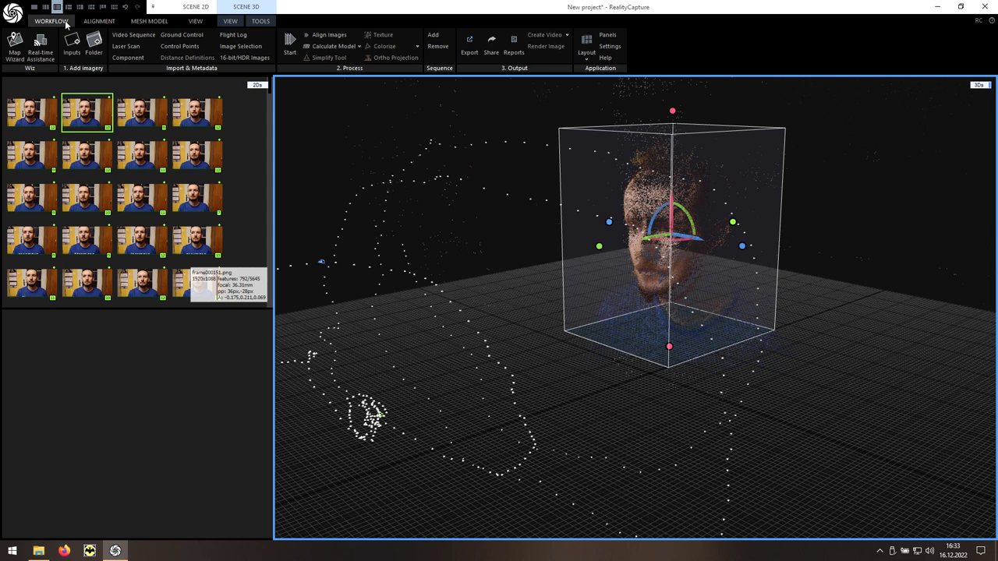
{"action": "left_click", "coordinate": [315, 49]}
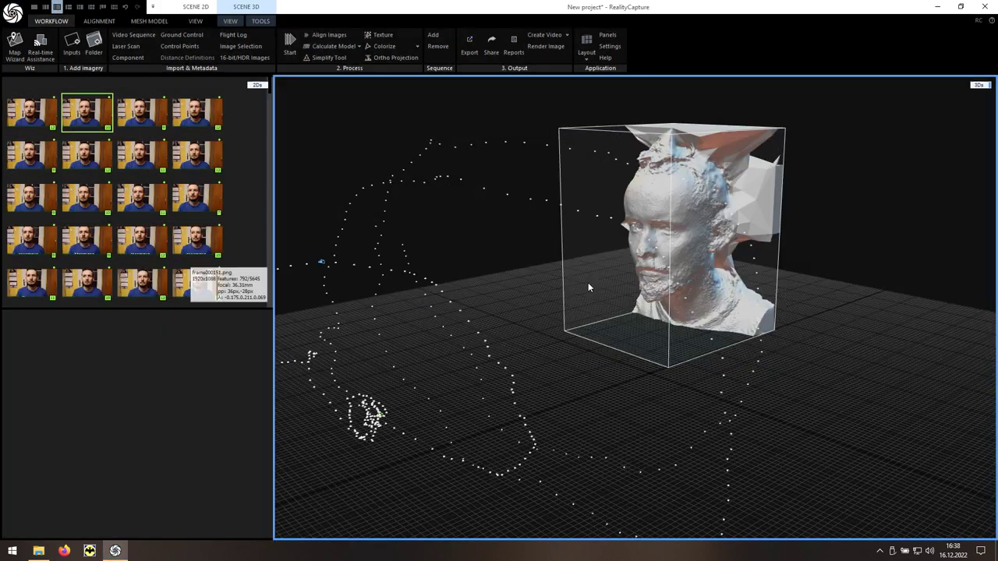
{"action": "left_click", "coordinate": [270, 24]}
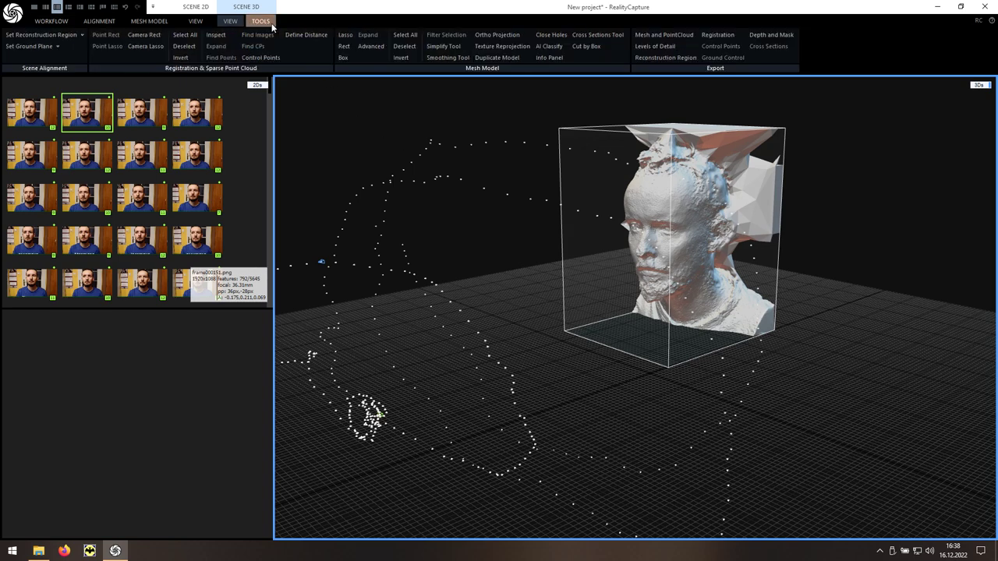
Pick Lasso selection, zoom in on the head, and start outlining the stray geometry behind the ear.
{"action": "left_click", "coordinate": [347, 41]}
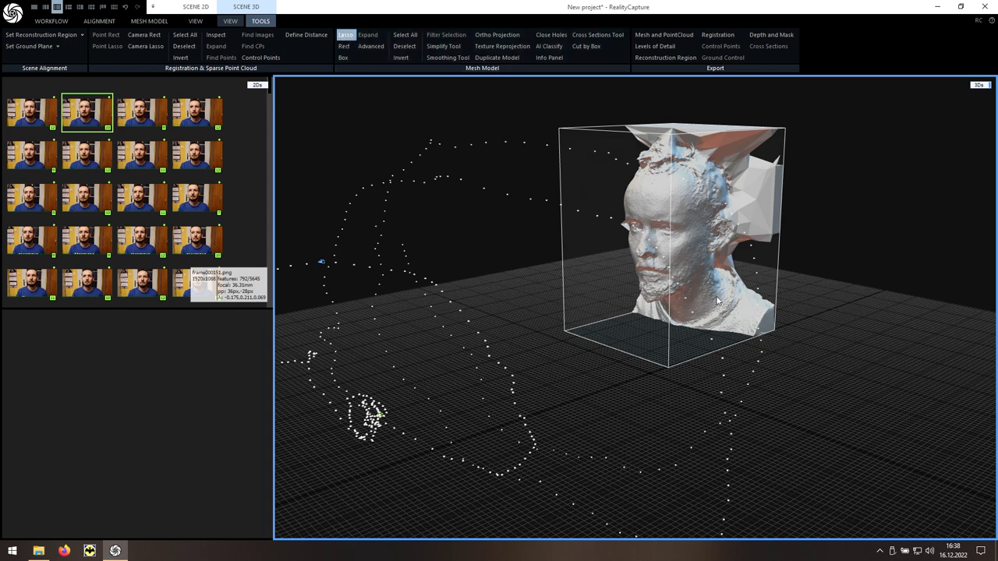
{"action": "left_click_drag", "start_coordinate": [723, 304], "coordinate": [705, 300]}
{"action": "scroll", "coordinate": [759, 228], "scroll_direction": "up", "scroll_amount": 2}
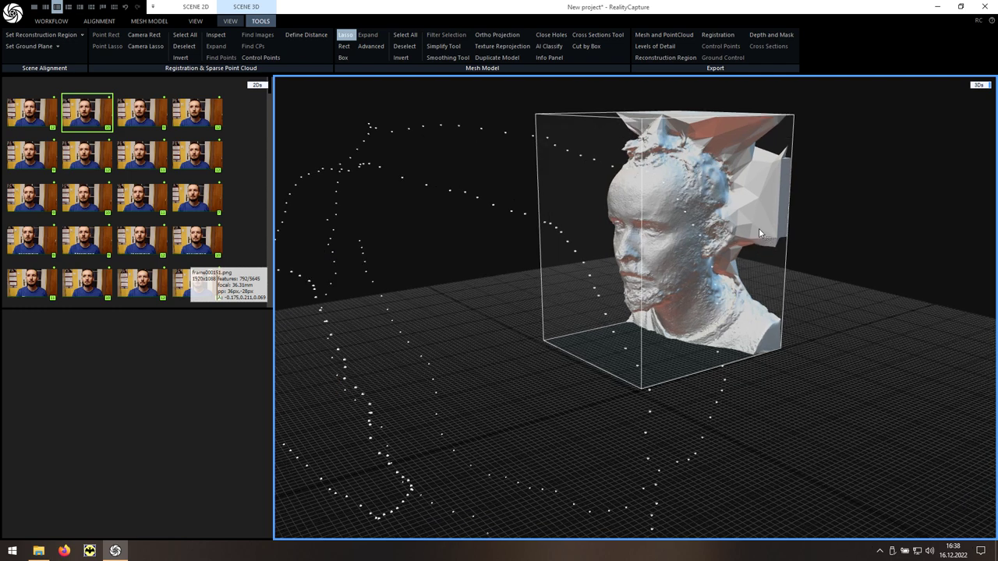
{"action": "scroll", "coordinate": [725, 215], "scroll_direction": "up", "scroll_amount": 3}
{"action": "scroll", "coordinate": [725, 215], "scroll_direction": "up", "scroll_amount": 2}
{"action": "scroll", "coordinate": [726, 214], "scroll_direction": "up", "scroll_amount": 2}
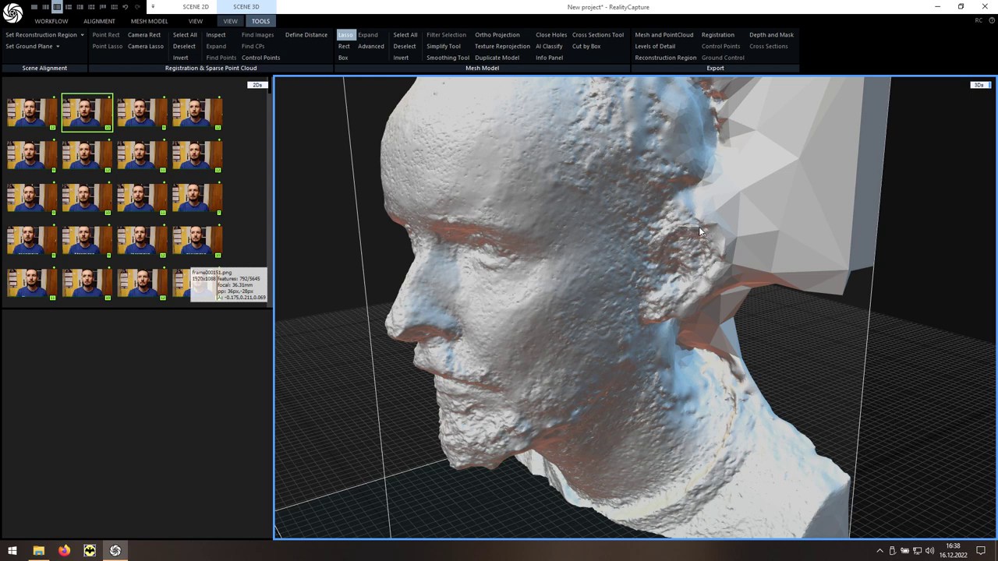
{"action": "mouse_move", "coordinate": [704, 231]}
{"action": "left_mouse_down"}
{"action": "mouse_move", "coordinate": [707, 265]}
{"action": "mouse_move", "coordinate": [662, 316]}
{"action": "mouse_move", "coordinate": [669, 327]}
{"action": "mouse_move", "coordinate": [759, 354]}
{"action": "mouse_move", "coordinate": [865, 312]}
{"action": "mouse_move", "coordinate": [913, 196]}
{"action": "mouse_move", "coordinate": [909, 101]}
{"action": "mouse_move", "coordinate": [778, 77]}
{"action": "left_mouse_up"}
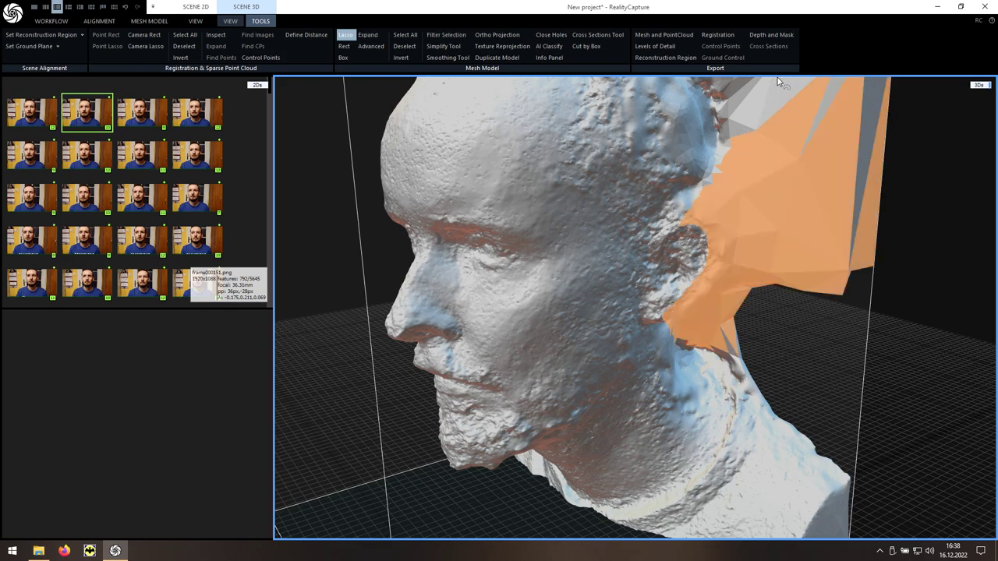
Lasso the flat stray triangles on the left side of the head, orbiting between views.
{"action": "scroll", "coordinate": [742, 224], "scroll_direction": "down", "scroll_amount": 3}
{"action": "mouse_move", "coordinate": [738, 232]}
{"action": "middle_mouse_down"}
{"action": "mouse_move", "coordinate": [731, 272]}
{"action": "mouse_move", "coordinate": [882, 276]}
{"action": "middle_mouse_up"}
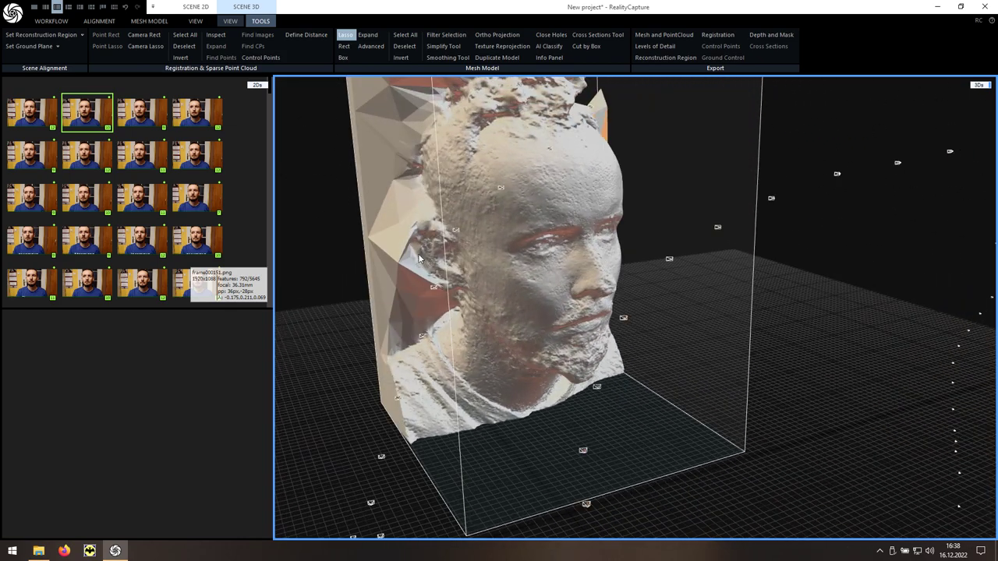
{"action": "scroll", "coordinate": [419, 258], "scroll_direction": "up", "scroll_amount": 2}
{"action": "scroll", "coordinate": [414, 251], "scroll_direction": "up", "scroll_amount": 1}
{"action": "scroll", "coordinate": [406, 241], "scroll_direction": "up", "scroll_amount": 2}
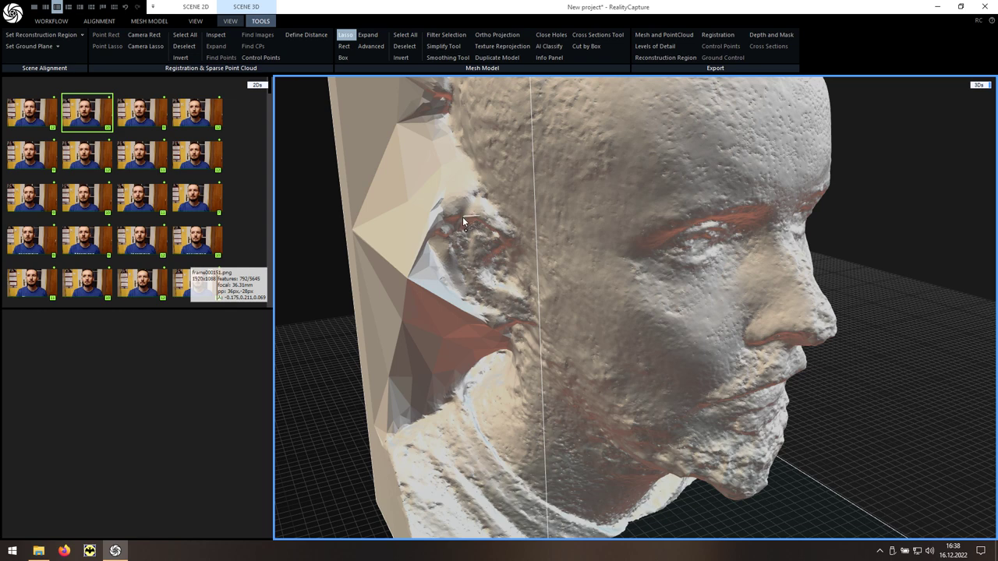
{"action": "mouse_move", "coordinate": [455, 230]}
{"action": "left_mouse_down"}
{"action": "mouse_move", "coordinate": [462, 274]}
{"action": "mouse_move", "coordinate": [511, 316]}
{"action": "mouse_move", "coordinate": [494, 334]}
{"action": "left_mouse_up"}
{"action": "mouse_move", "coordinate": [352, 337]}
{"action": "left_mouse_down"}
{"action": "mouse_move", "coordinate": [274, 216]}
{"action": "mouse_move", "coordinate": [323, 127]}
{"action": "mouse_move", "coordinate": [361, 83]}
{"action": "mouse_move", "coordinate": [382, 78]}
{"action": "left_mouse_up"}
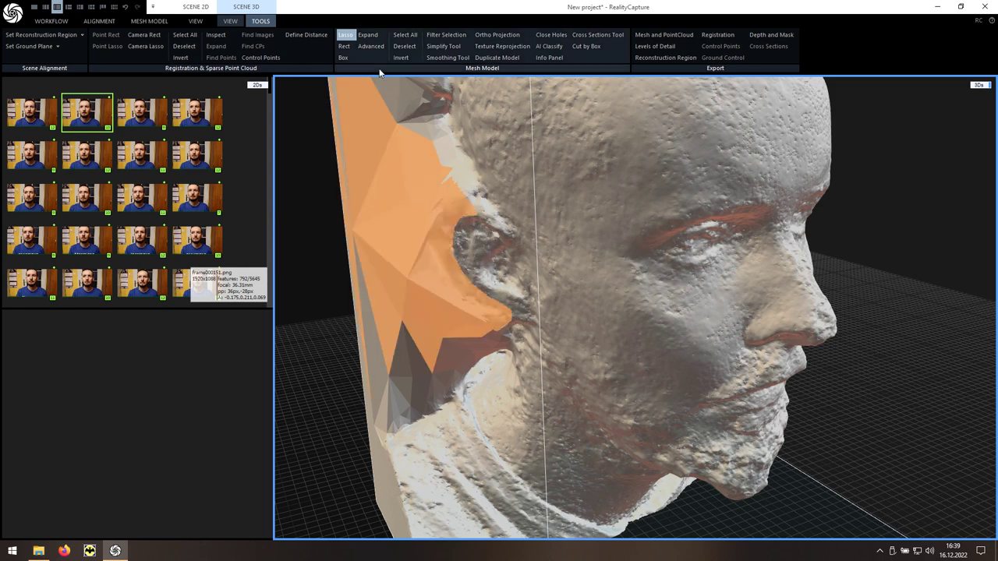
{"action": "scroll", "coordinate": [574, 268], "scroll_direction": "down", "scroll_amount": 4}
{"action": "middle_click_drag", "start_coordinate": [574, 268], "coordinate": [508, 266]}
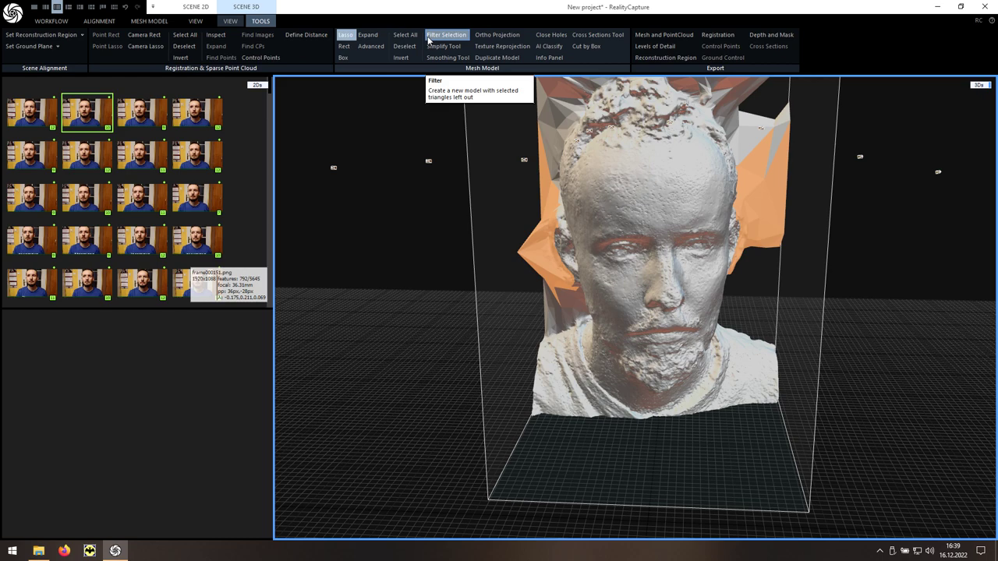
Filter out the background chunk, then the stray region above the head, right spike and top geometry.
{"action": "left_click", "coordinate": [465, 41]}
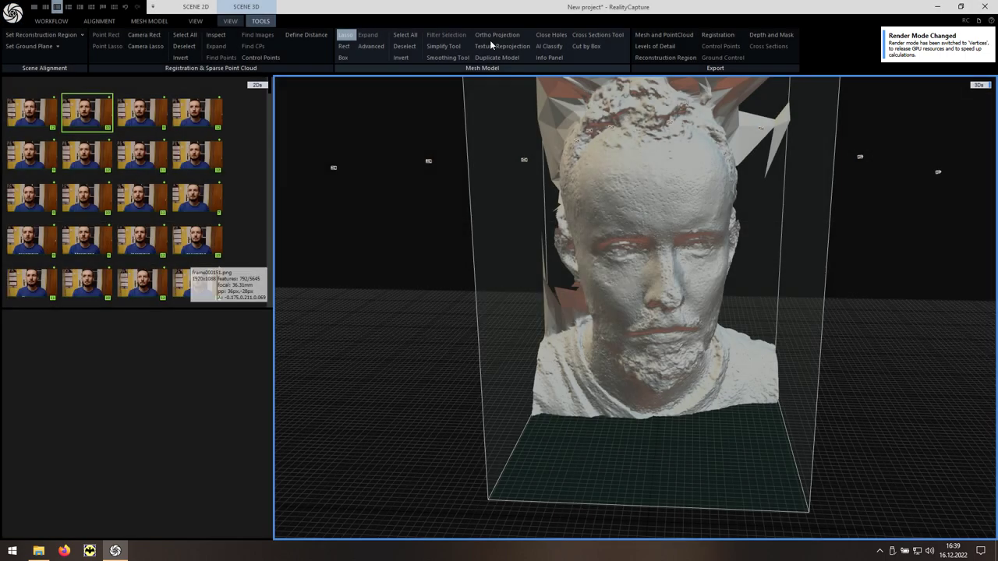
{"action": "left_click_drag", "start_coordinate": [499, 101], "coordinate": [542, 246]}
{"action": "mouse_move", "coordinate": [535, 201]}
{"action": "left_mouse_down"}
{"action": "mouse_move", "coordinate": [538, 234]}
{"action": "mouse_move", "coordinate": [567, 178]}
{"action": "mouse_move", "coordinate": [540, 193]}
{"action": "mouse_move", "coordinate": [678, 156]}
{"action": "left_mouse_up"}
{"action": "left_click", "coordinate": [446, 34]}
{"action": "left_click_drag", "start_coordinate": [873, 225], "coordinate": [731, 149]}
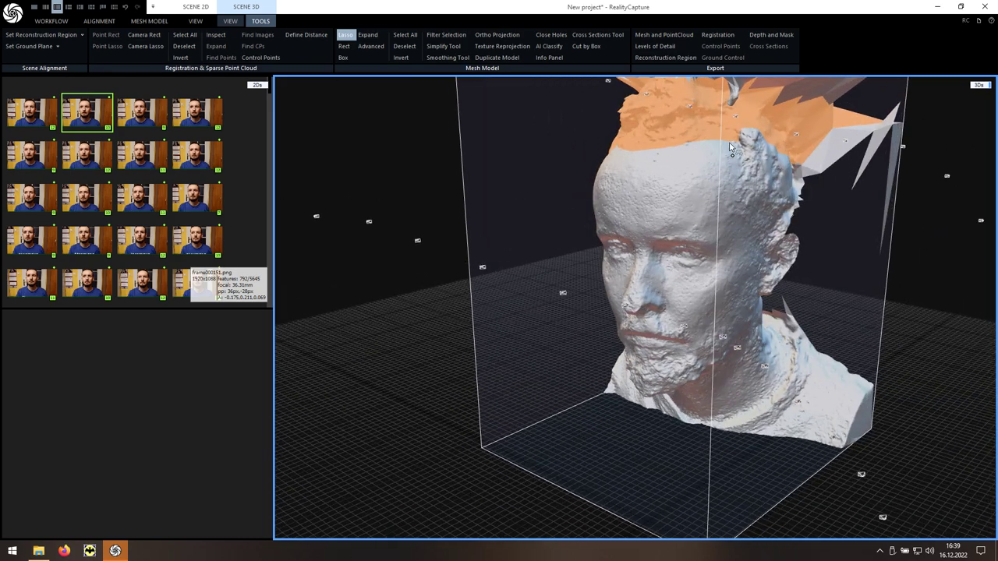
{"action": "left_click_drag", "start_coordinate": [763, 207], "coordinate": [873, 86]}
{"action": "left_click", "coordinate": [447, 35]}
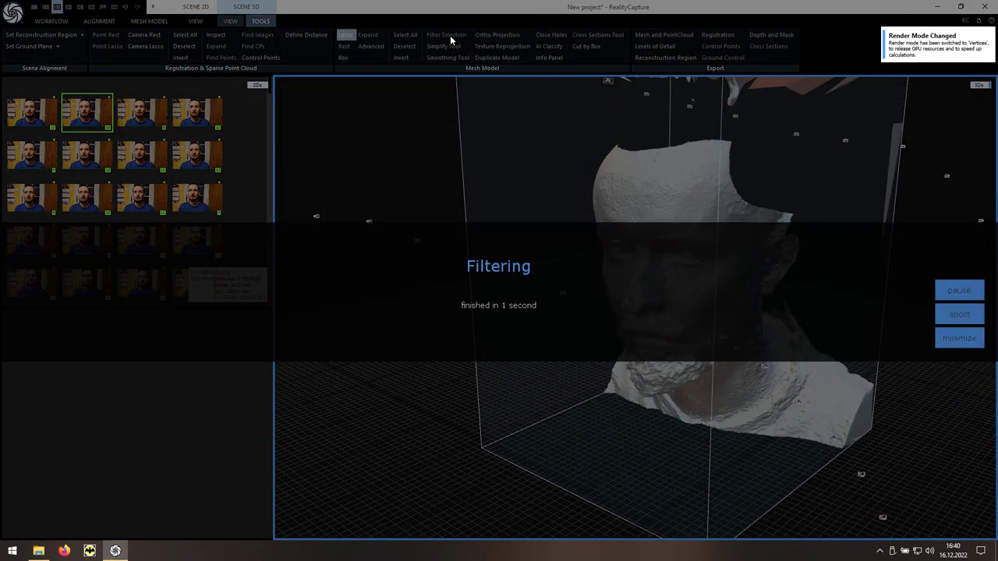
{"action": "left_click_drag", "start_coordinate": [638, 341], "coordinate": [546, 156]}
{"action": "left_click_drag", "start_coordinate": [539, 101], "coordinate": [858, 187]}
{"action": "left_click", "coordinate": [446, 34]}
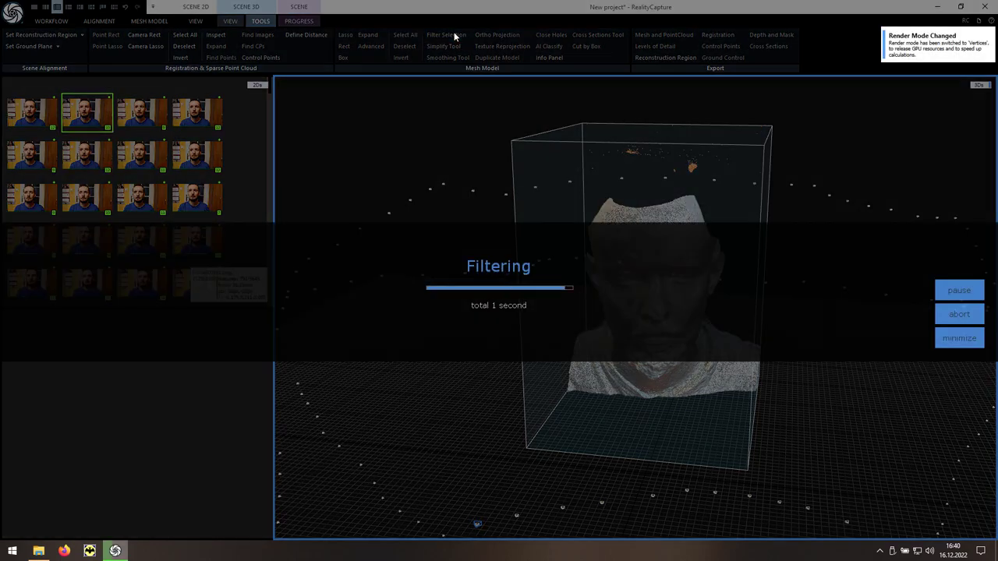
Lasso and filter out the back-left spike and the neck.
{"action": "mouse_move", "coordinate": [726, 333]}
{"action": "left_mouse_down"}
{"action": "mouse_move", "coordinate": [759, 249]}
{"action": "mouse_move", "coordinate": [749, 135]}
{"action": "left_mouse_up"}
{"action": "mouse_move", "coordinate": [776, 251]}
{"action": "left_mouse_down"}
{"action": "mouse_move", "coordinate": [494, 307]}
{"action": "mouse_move", "coordinate": [345, 262]}
{"action": "left_mouse_up"}
{"action": "mouse_move", "coordinate": [330, 84]}
{"action": "left_mouse_down"}
{"action": "mouse_move", "coordinate": [343, 273]}
{"action": "mouse_move", "coordinate": [432, 214]}
{"action": "left_mouse_up"}
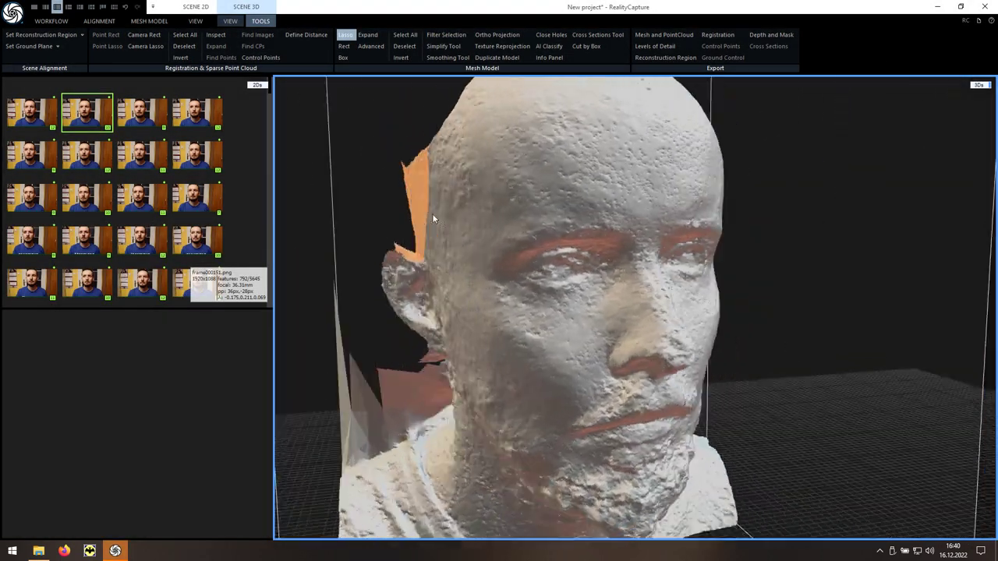
{"action": "left_click", "coordinate": [429, 36]}
{"action": "mouse_move", "coordinate": [383, 239]}
{"action": "left_mouse_down"}
{"action": "mouse_move", "coordinate": [439, 318]}
{"action": "mouse_move", "coordinate": [415, 351]}
{"action": "mouse_move", "coordinate": [277, 343]}
{"action": "left_mouse_up"}
{"action": "left_click", "coordinate": [442, 36]}
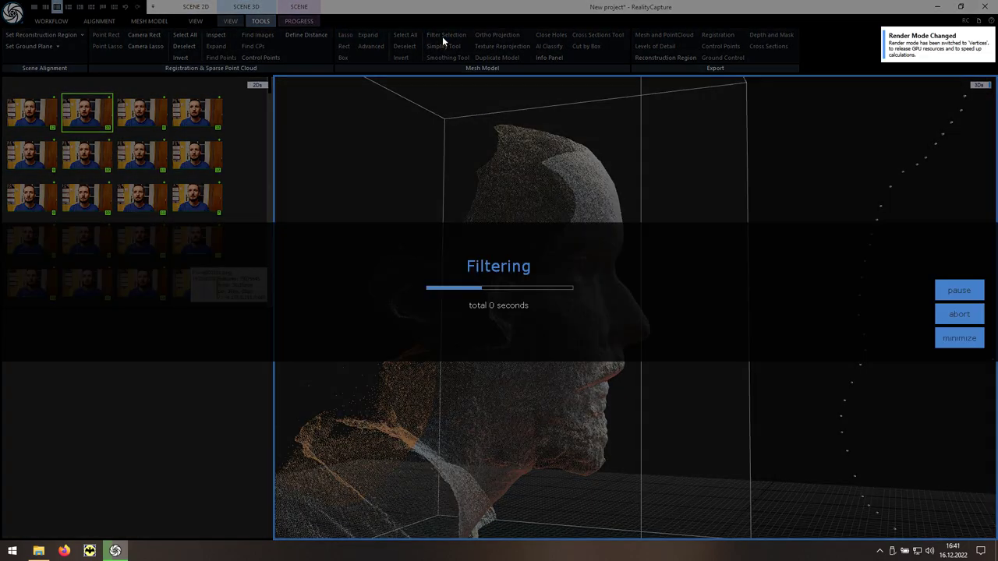
{"action": "mouse_move", "coordinate": [502, 344]}
{"action": "left_mouse_down"}
{"action": "mouse_move", "coordinate": [532, 372]}
{"action": "mouse_move", "coordinate": [671, 347]}
{"action": "mouse_move", "coordinate": [788, 251]}
{"action": "mouse_move", "coordinate": [779, 257]}
{"action": "left_mouse_up"}
{"action": "left_click", "coordinate": [446, 34]}
Lasso and filter out the torso below the head, leaving the face facing forward.
{"action": "left_click_drag", "start_coordinate": [598, 266], "coordinate": [777, 367]}
{"action": "scroll", "coordinate": [702, 359], "scroll_direction": "down", "scroll_amount": 3}
{"action": "scroll", "coordinate": [538, 378], "scroll_direction": "up", "scroll_amount": 3}
{"action": "mouse_move", "coordinate": [592, 425]}
{"action": "left_mouse_down"}
{"action": "mouse_move", "coordinate": [724, 530]}
{"action": "mouse_move", "coordinate": [336, 352]}
{"action": "left_mouse_up"}
{"action": "left_click", "coordinate": [446, 35]}
{"action": "left_click_drag", "start_coordinate": [676, 372], "coordinate": [638, 411]}
{"action": "mouse_move", "coordinate": [680, 323]}
{"action": "left_mouse_down"}
{"action": "mouse_move", "coordinate": [588, 404]}
{"action": "mouse_move", "coordinate": [607, 414]}
{"action": "mouse_move", "coordinate": [623, 367]}
{"action": "left_mouse_up"}
{"action": "scroll", "coordinate": [623, 367], "scroll_direction": "up", "scroll_amount": 2}
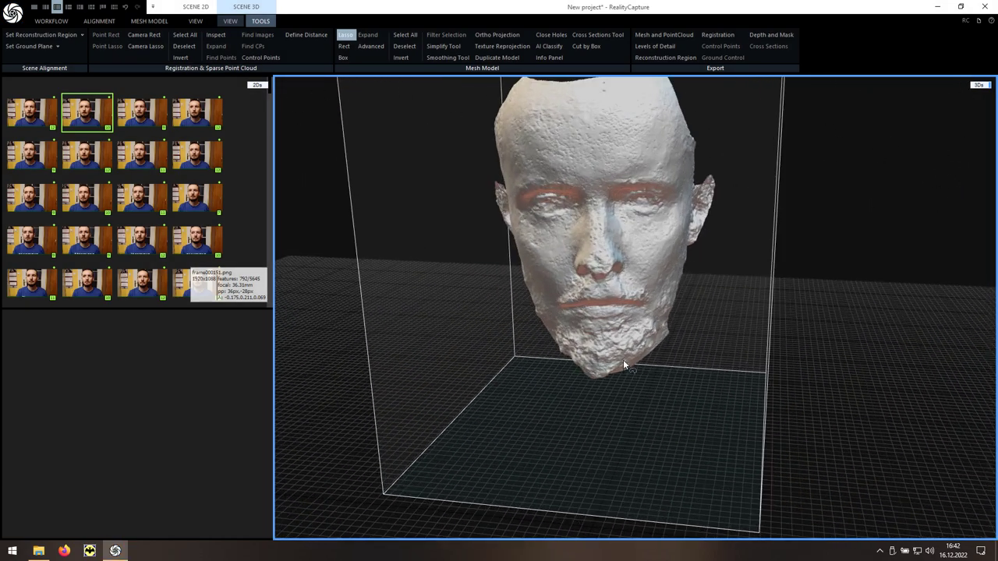
Filter out the orange patch of triangles left under the chin.
{"action": "left_click_drag", "start_coordinate": [577, 374], "coordinate": [457, 339]}
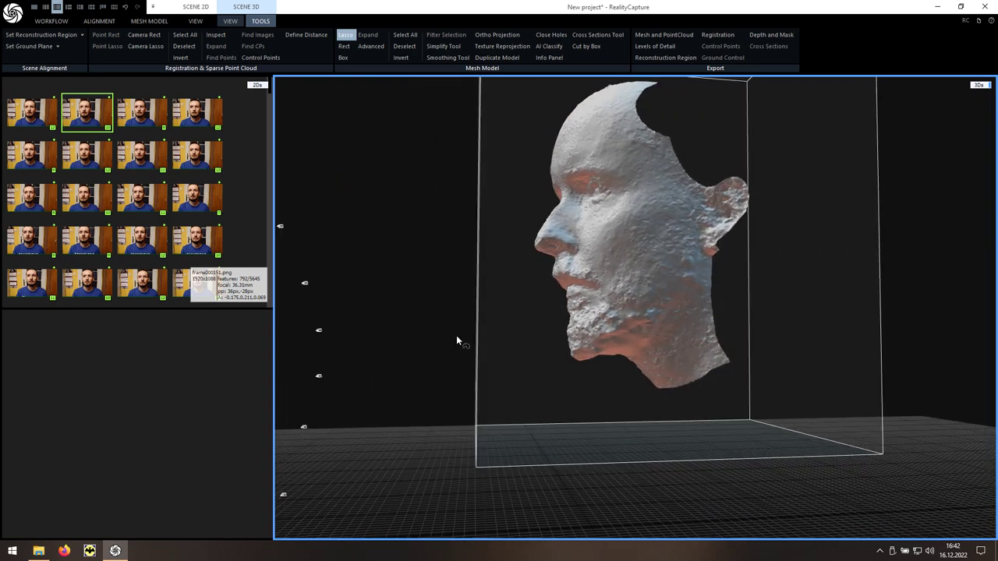
{"action": "mouse_move", "coordinate": [551, 363]}
{"action": "left_mouse_down"}
{"action": "mouse_move", "coordinate": [614, 355]}
{"action": "mouse_move", "coordinate": [579, 363]}
{"action": "mouse_move", "coordinate": [613, 381]}
{"action": "mouse_move", "coordinate": [578, 345]}
{"action": "mouse_move", "coordinate": [641, 351]}
{"action": "mouse_move", "coordinate": [631, 347]}
{"action": "mouse_move", "coordinate": [653, 439]}
{"action": "mouse_move", "coordinate": [520, 382]}
{"action": "mouse_move", "coordinate": [850, 348]}
{"action": "mouse_move", "coordinate": [570, 396]}
{"action": "mouse_move", "coordinate": [633, 399]}
{"action": "left_mouse_up"}
{"action": "left_click", "coordinate": [446, 34]}
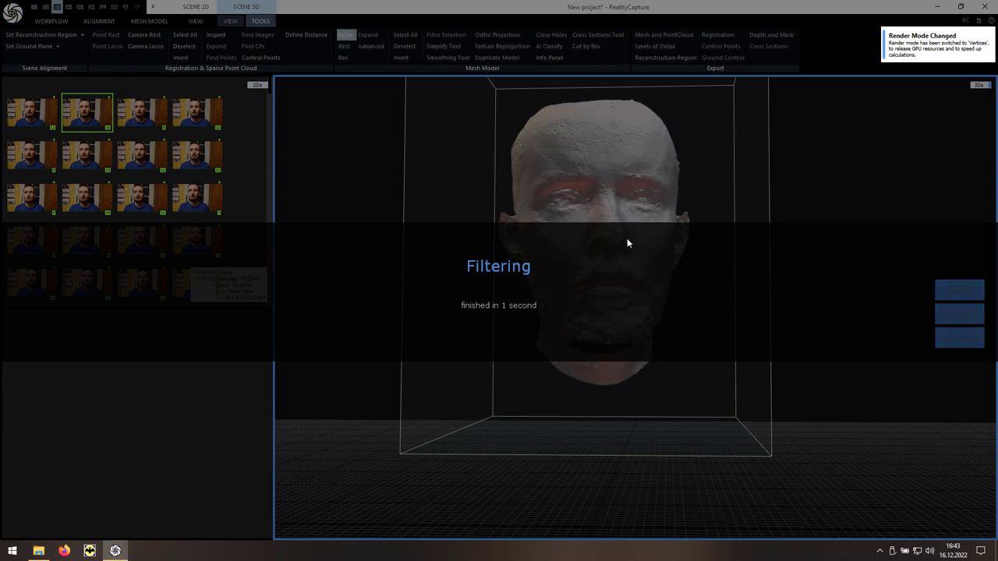
{"action": "left_click_drag", "start_coordinate": [627, 241], "coordinate": [598, 274]}
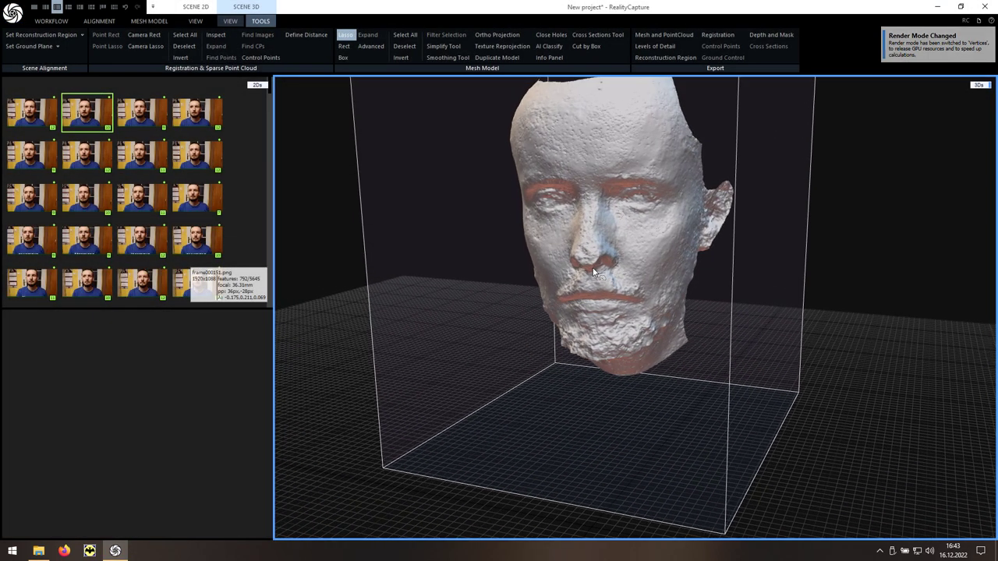
Simplify the face mesh with the Simplify Tool's target of 100 000 triangles.
{"action": "left_click", "coordinate": [438, 51]}
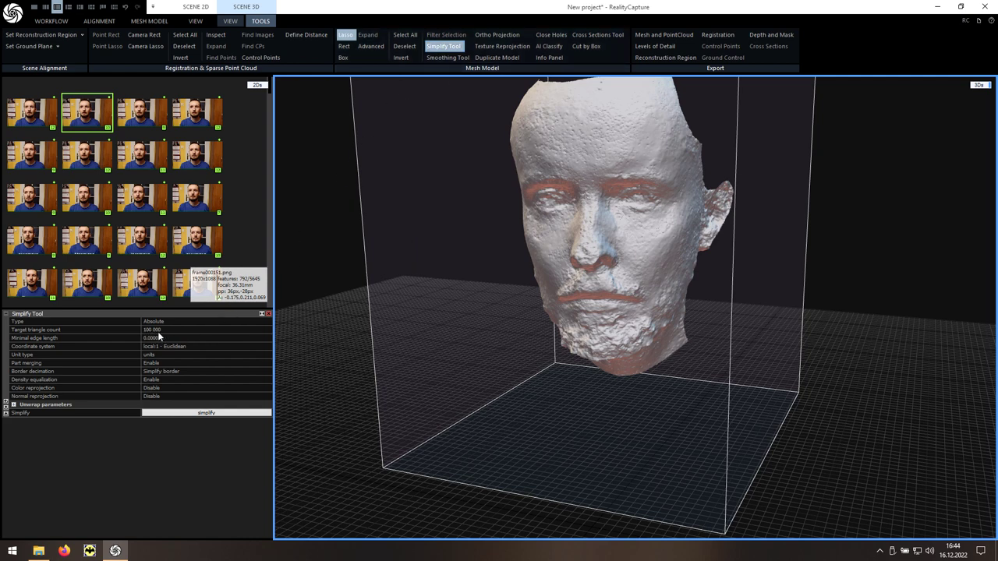
{"action": "left_click", "coordinate": [166, 413]}
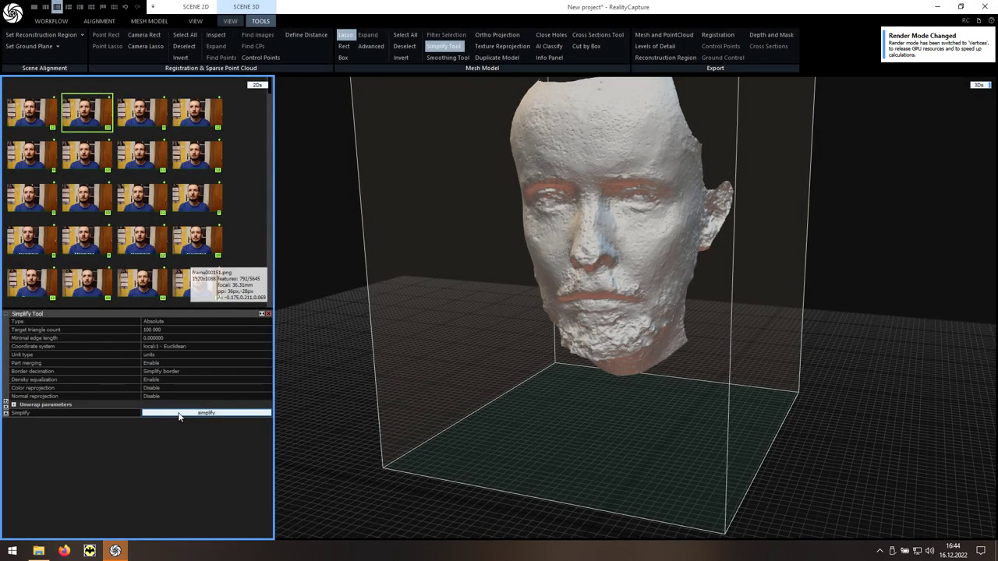
Smooth the face mesh with a 5-iteration Noise-removal pass, then close the Smoothing and Simplify panels.
{"action": "left_click", "coordinate": [437, 61]}
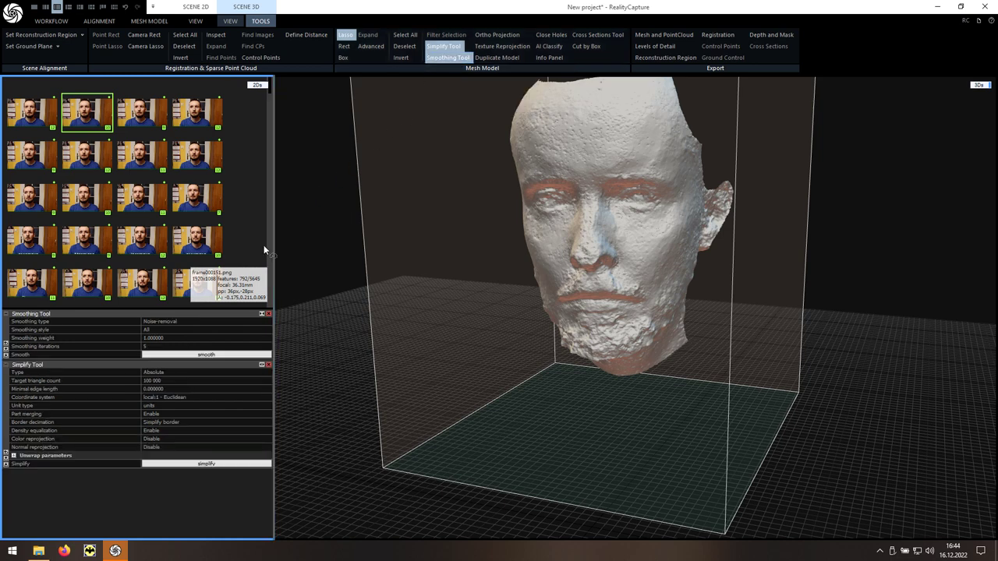
{"action": "left_click", "coordinate": [175, 357]}
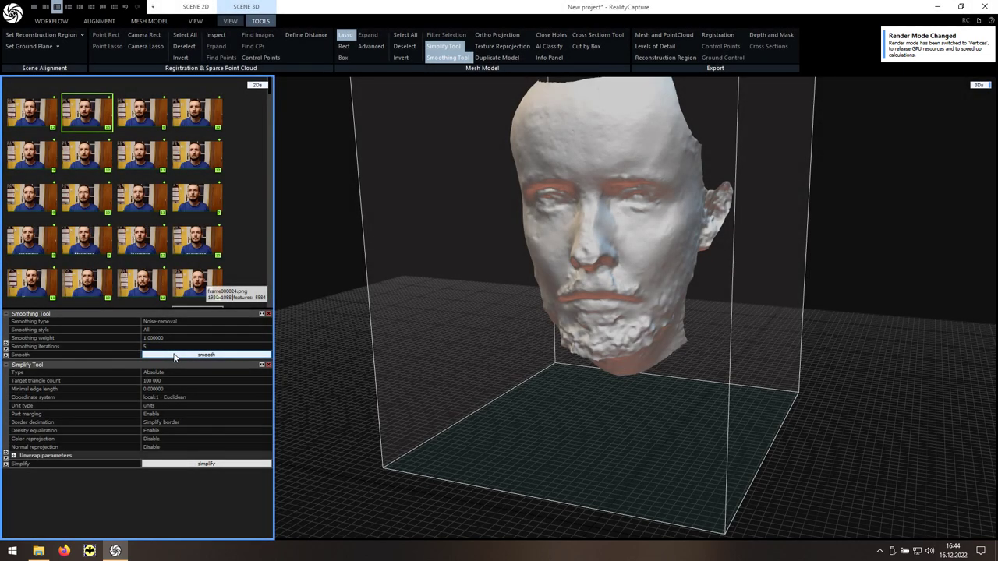
{"action": "left_click", "coordinate": [439, 60]}
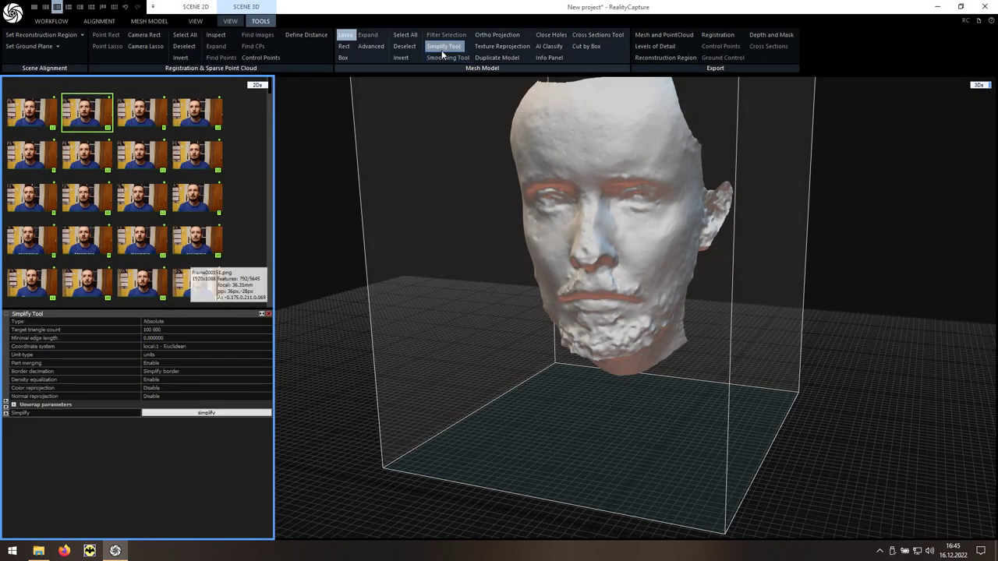
{"action": "left_click", "coordinate": [441, 50]}
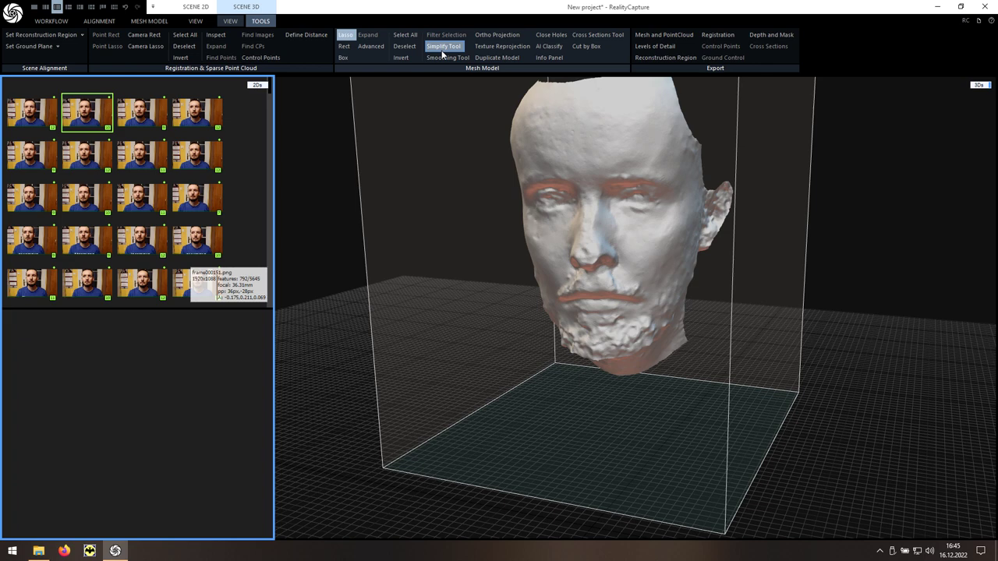
Calculate the photo texture for the smoothed face mesh and orbit the head to a side view.
{"action": "left_click", "coordinate": [71, 22]}
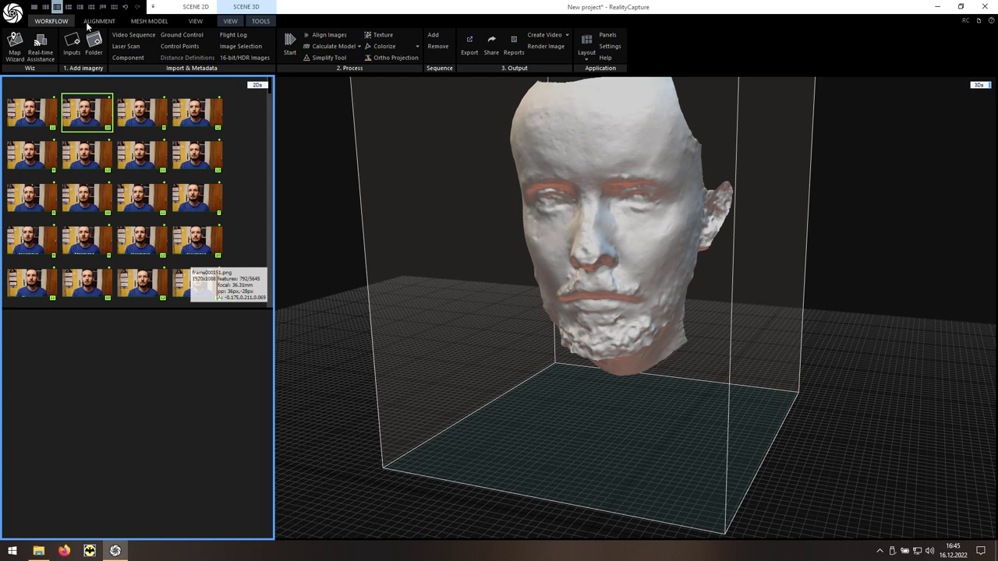
{"action": "left_click", "coordinate": [388, 41]}
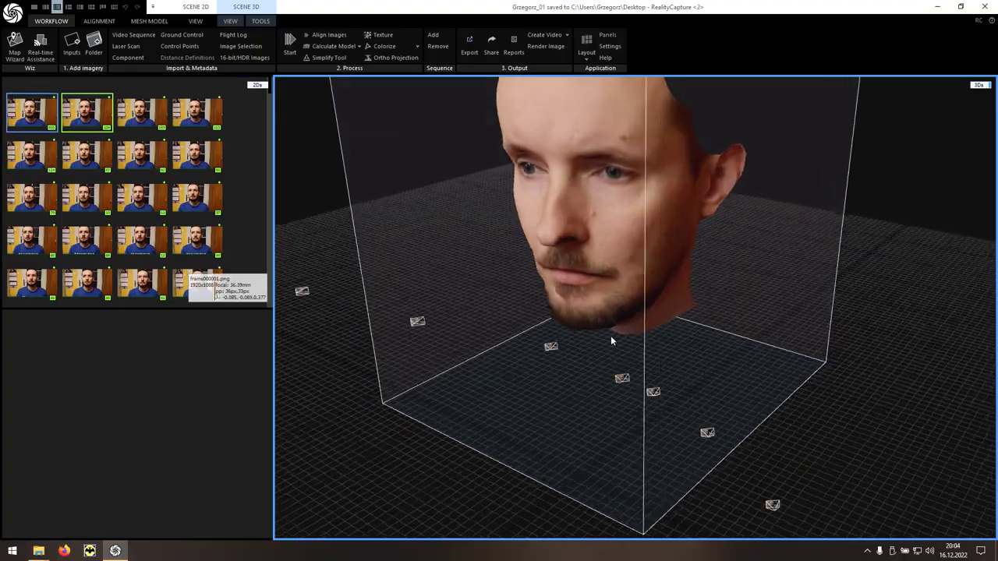
{"action": "mouse_move", "coordinate": [612, 341]}
{"action": "left_mouse_down"}
{"action": "mouse_move", "coordinate": [463, 350]}
{"action": "mouse_move", "coordinate": [308, 340]}
{"action": "mouse_move", "coordinate": [509, 328]}
{"action": "mouse_move", "coordinate": [633, 338]}
{"action": "left_mouse_up"}
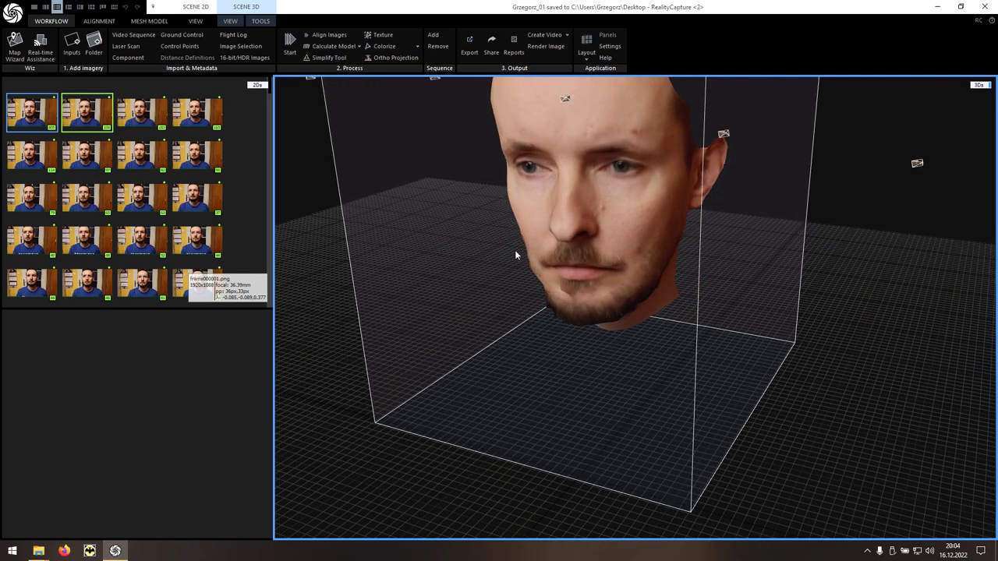
Export the Dense Mesh Model as a Wavefront OBJ with PNG textures into the Scan folder.
{"action": "left_click", "coordinate": [141, 27]}
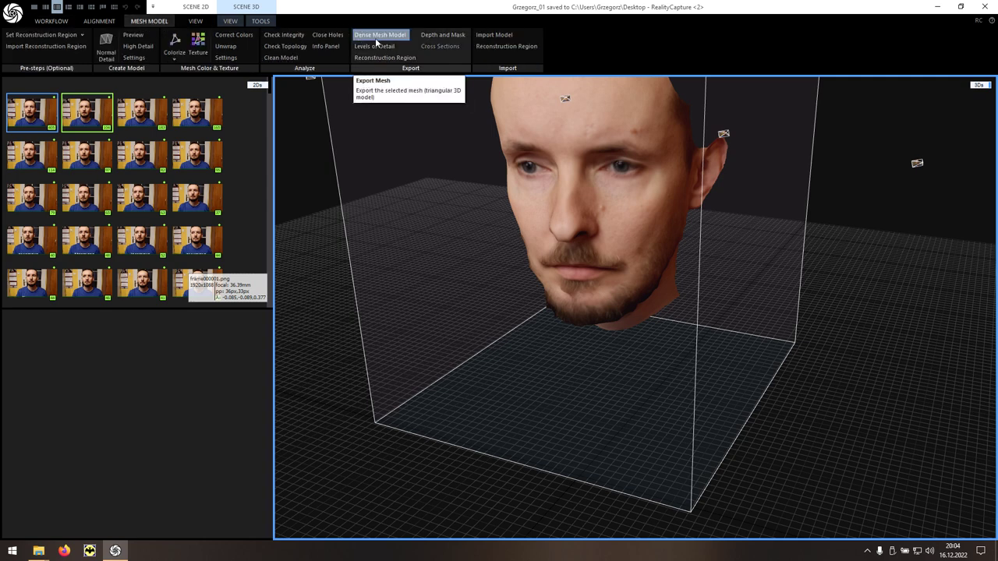
{"action": "left_click", "coordinate": [372, 38]}
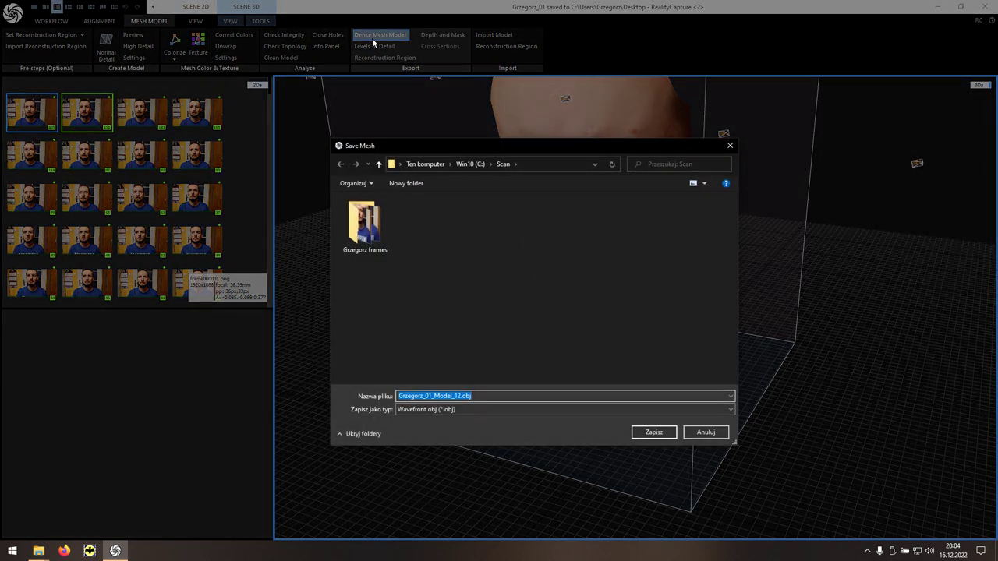
{"action": "left_click_drag", "start_coordinate": [461, 396], "coordinate": [431, 396]}
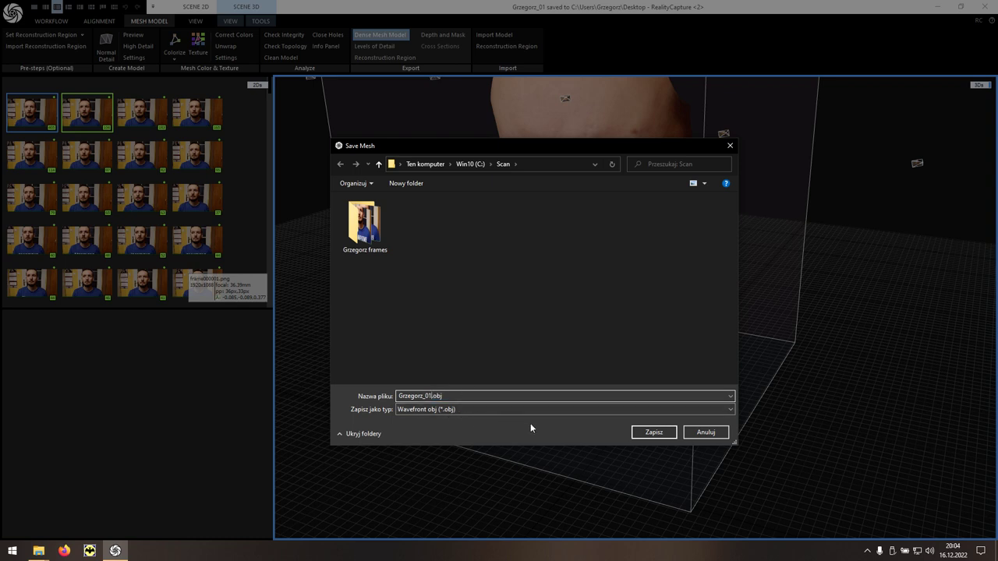
{"action": "left_click", "coordinate": [634, 435]}
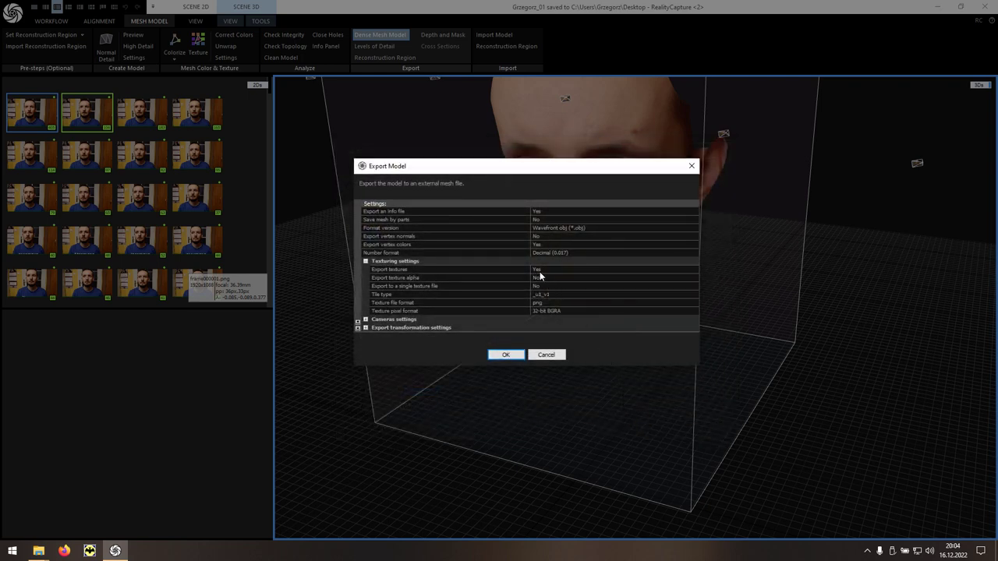
{"action": "left_click", "coordinate": [512, 354]}
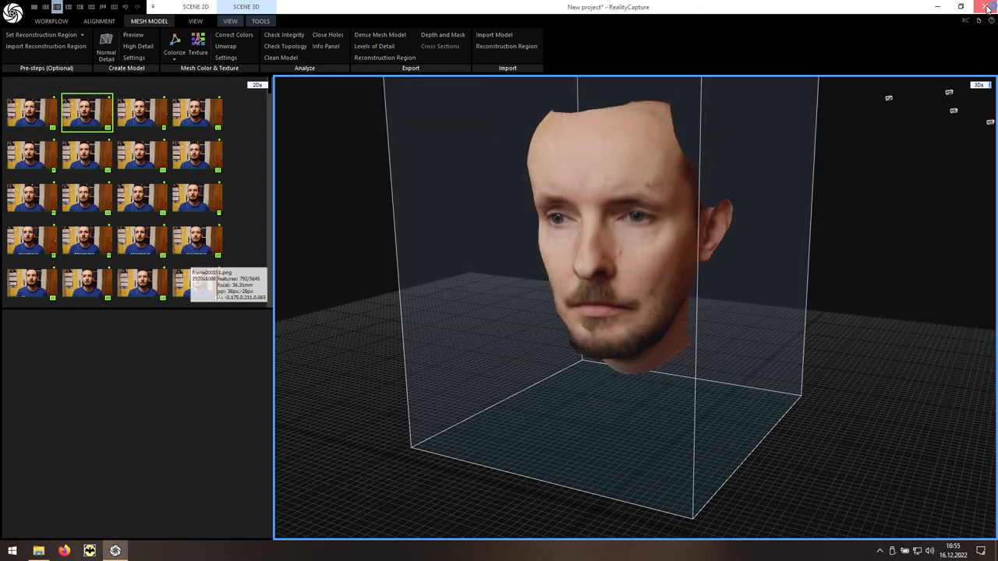
Close RealityCapture, saving the project as an .rcproj in the Scan folder under a new file name.
{"action": "left_click", "coordinate": [987, 8]}
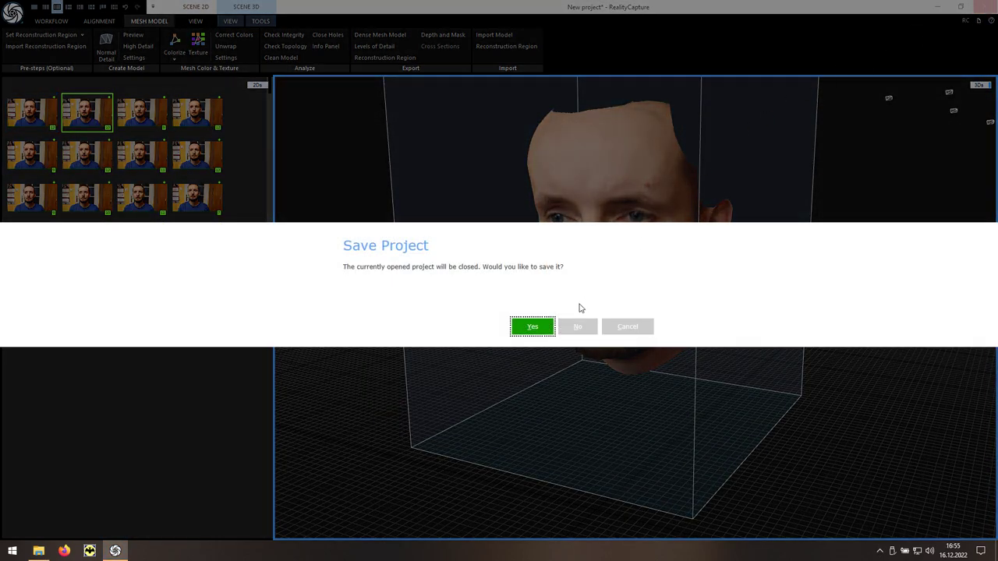
{"action": "left_click", "coordinate": [533, 327]}
{"action": "type", "text": "G"}
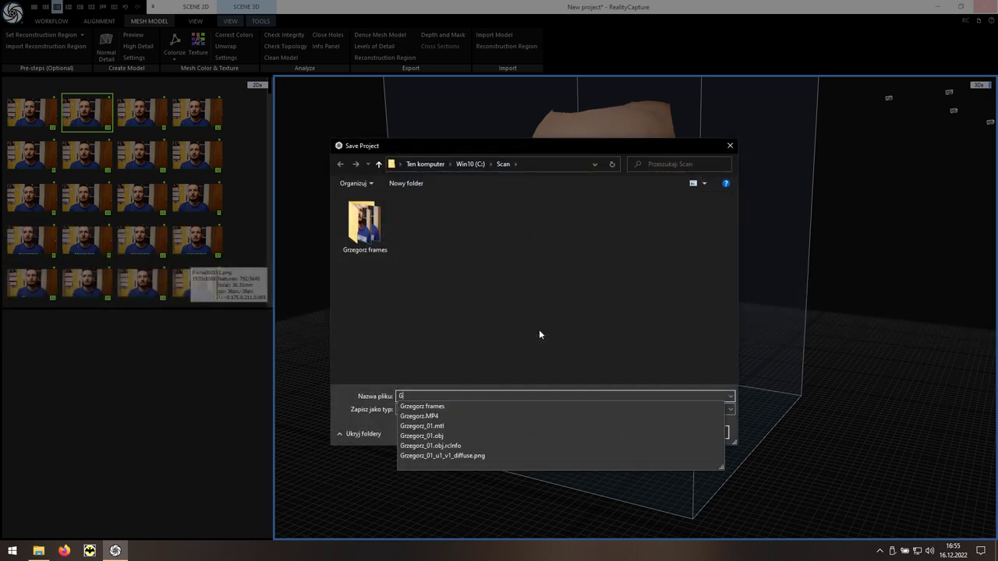
{"action": "type", "text": "rzegorz"}
{"action": "type", "text": "_01"}
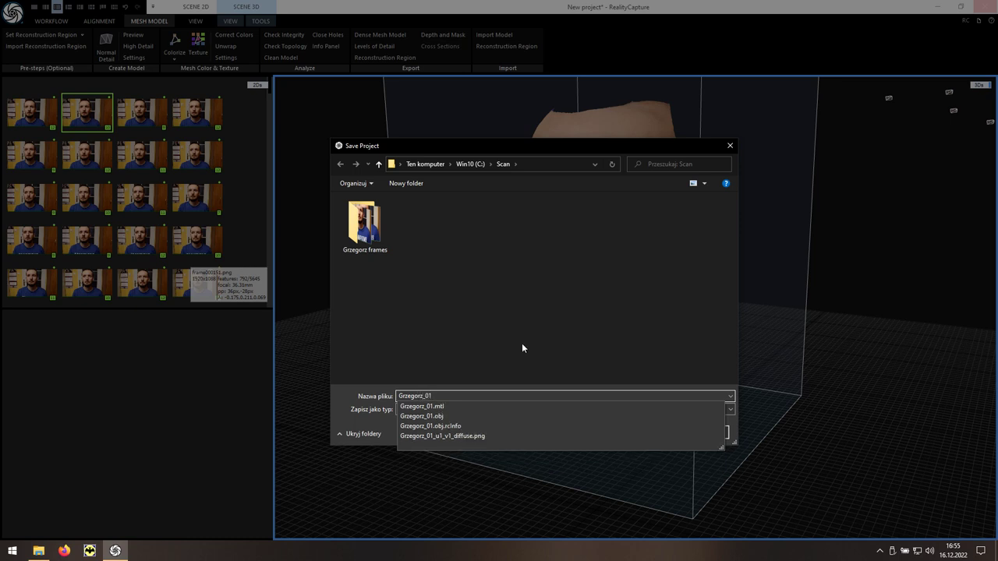
{"action": "left_click", "coordinate": [522, 349]}
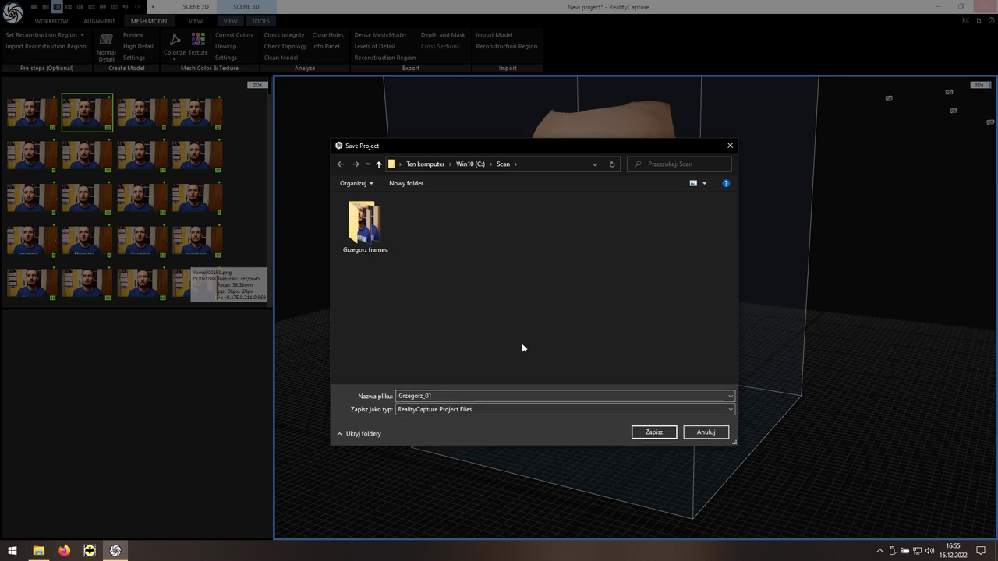
{"action": "left_click", "coordinate": [639, 432]}
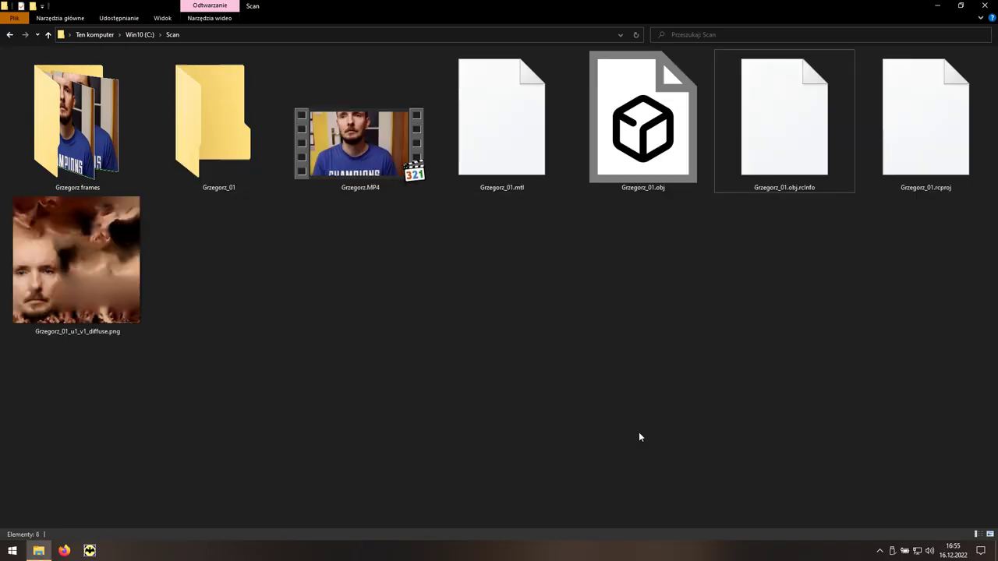